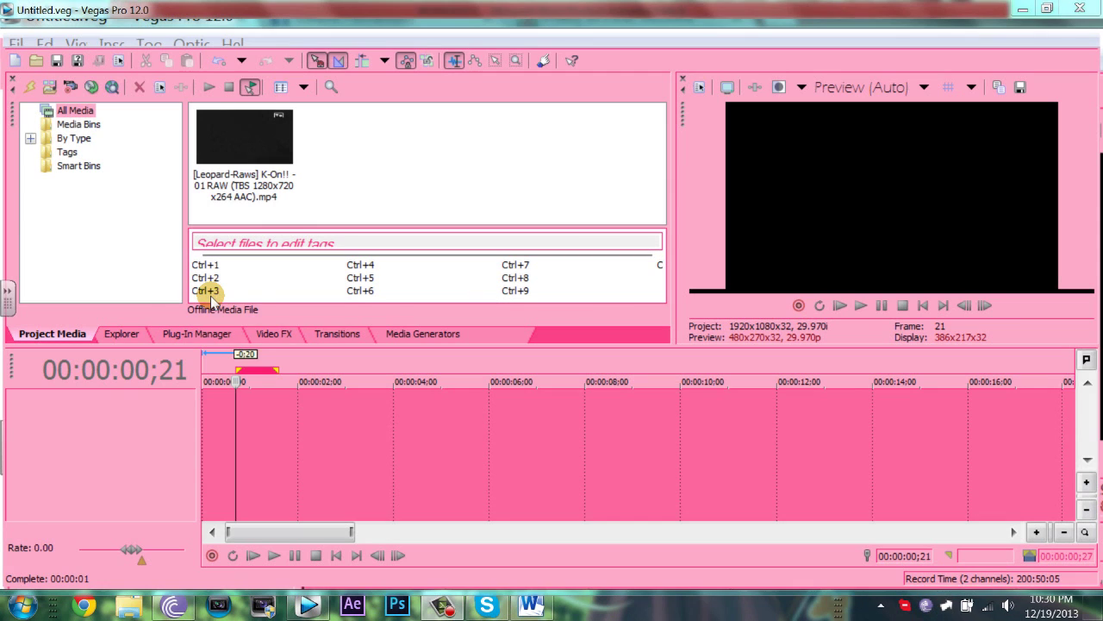
Insert a new video track above the K-On!! clip
right_click(214, 298)
click(276, 324)
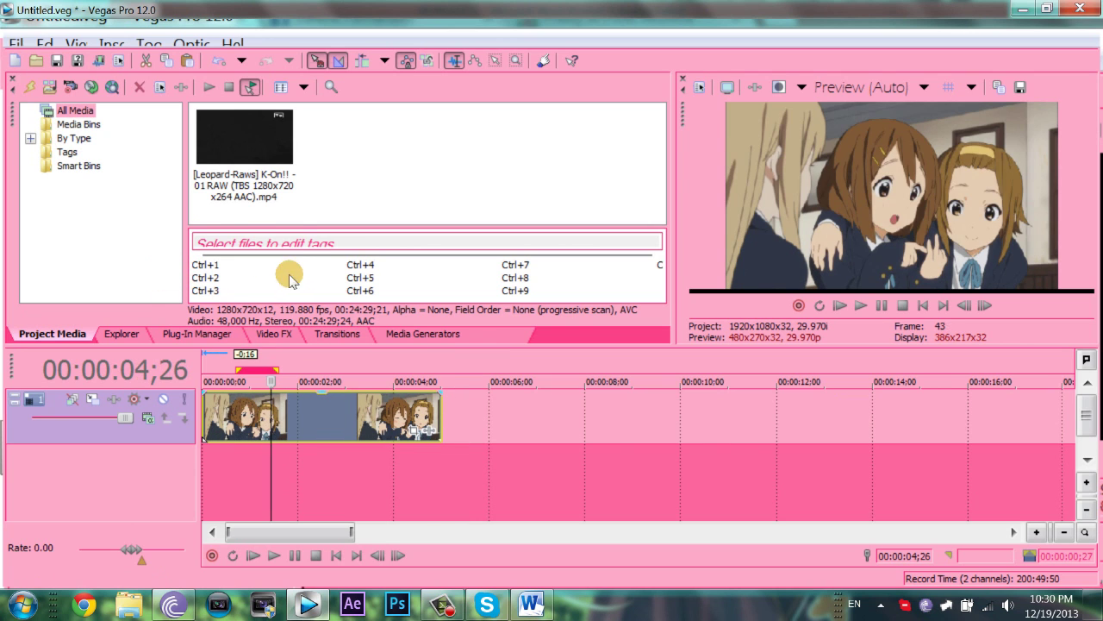
right_click(266, 345)
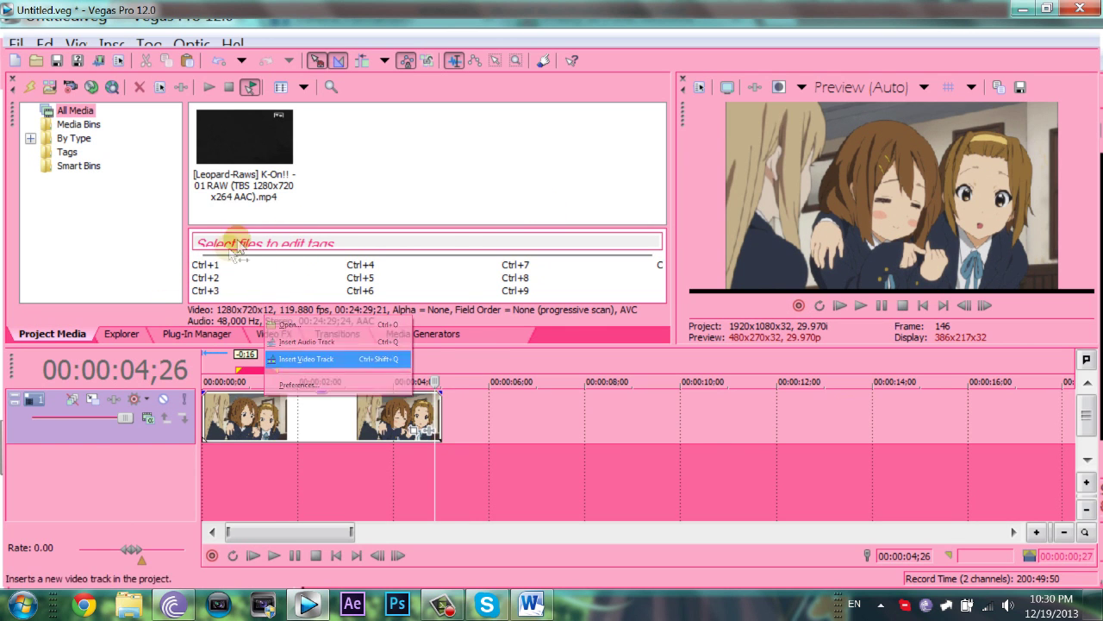
click(345, 366)
Cut the clip's middle section, paste it onto the top track, and give it a 1;00 fade-in
right_click(170, 297)
click(182, 249)
right_click(145, 258)
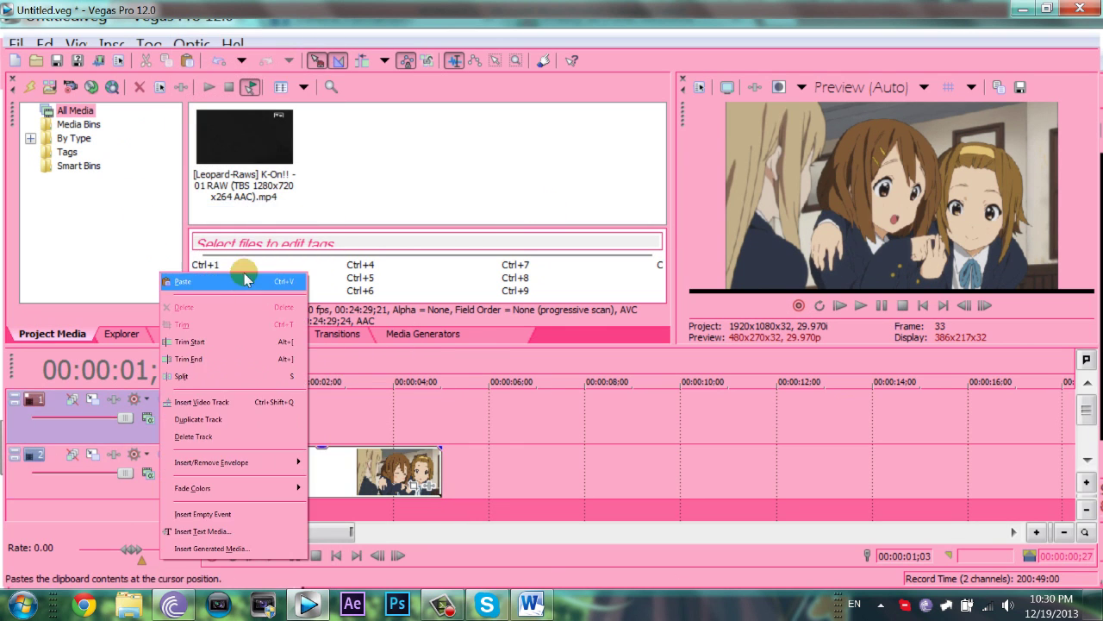
click(198, 269)
drag(204, 394, 248, 404)
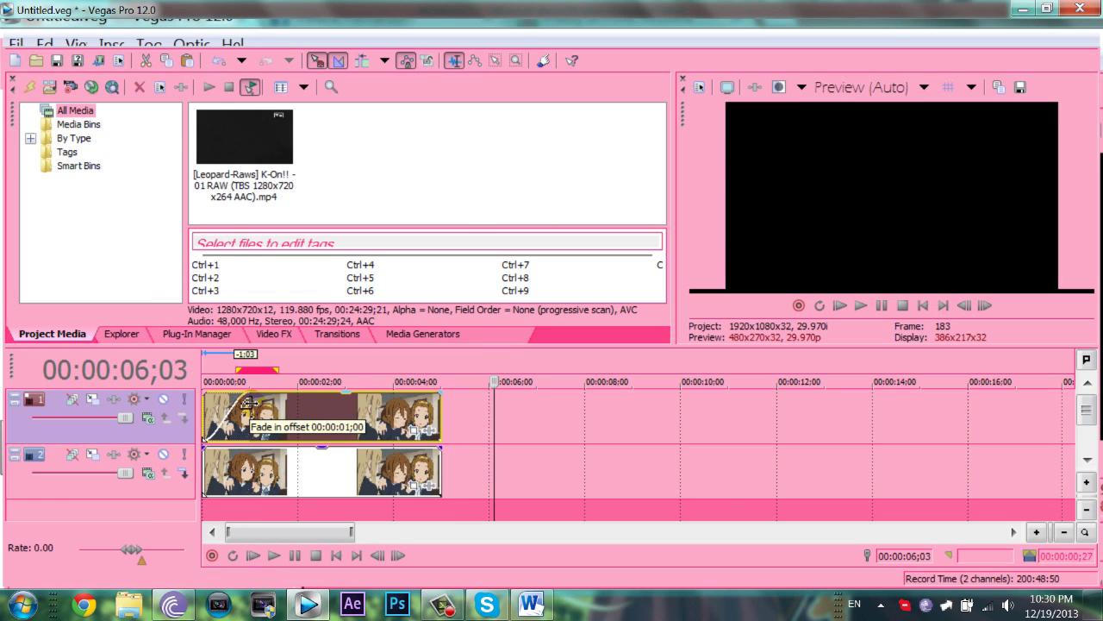
Drop a Linear Wipe transition onto the top clip's fade-in
click(234, 407)
click(273, 334)
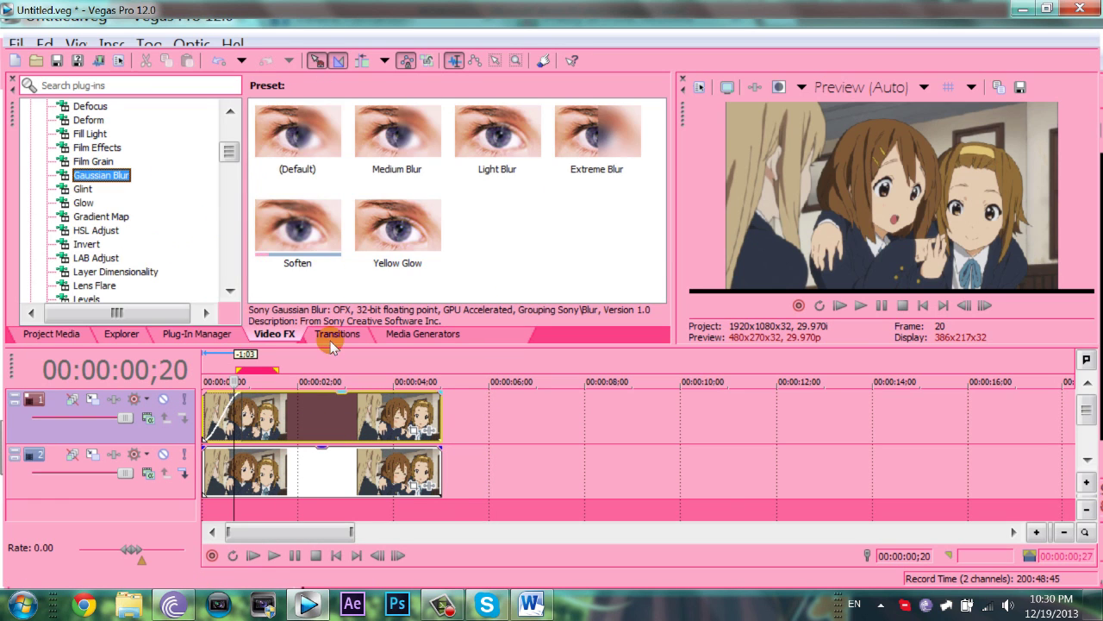
click(337, 334)
drag(297, 239, 149, 262)
drag(293, 74, 222, 414)
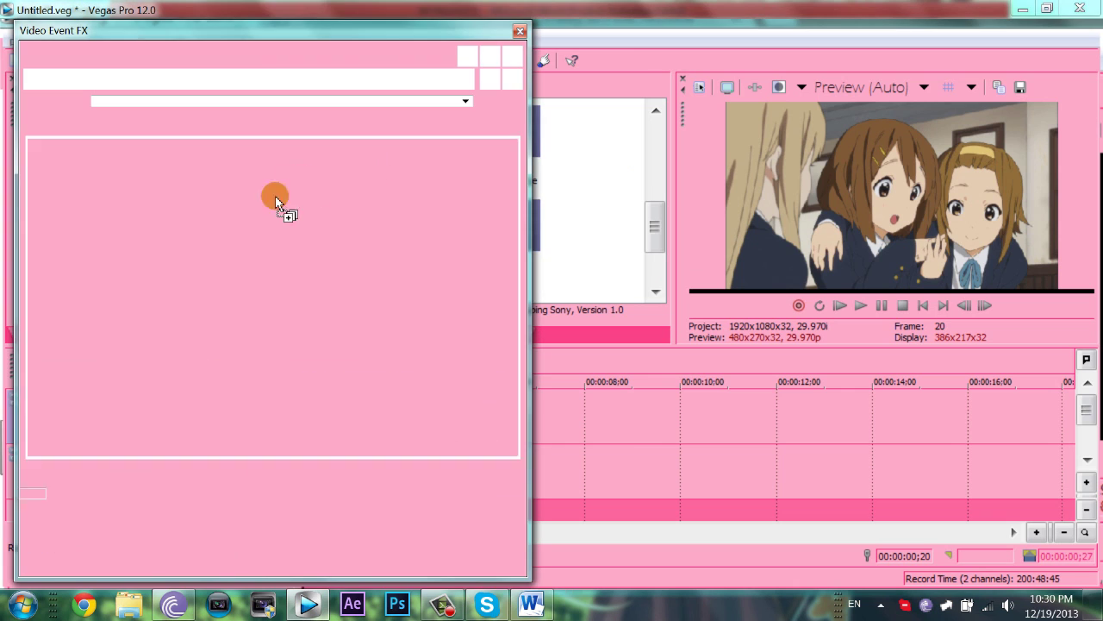
click(520, 31)
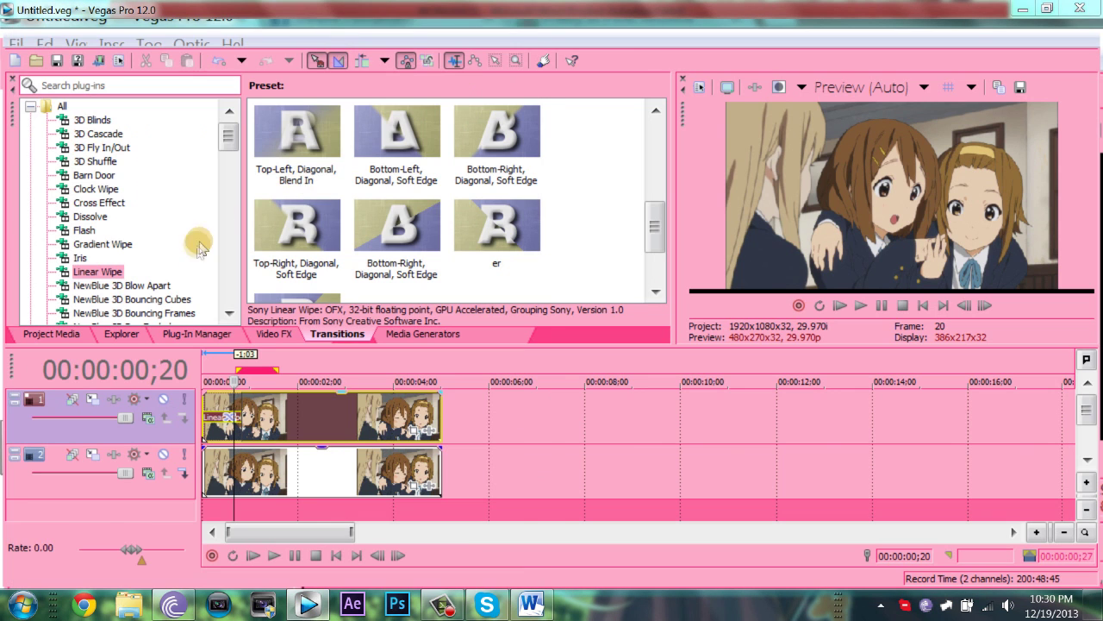
Trim the top clip's right end and apply the Top-Right, Diagonal, Soft Edge wipe preset
drag(265, 277, 167, 256)
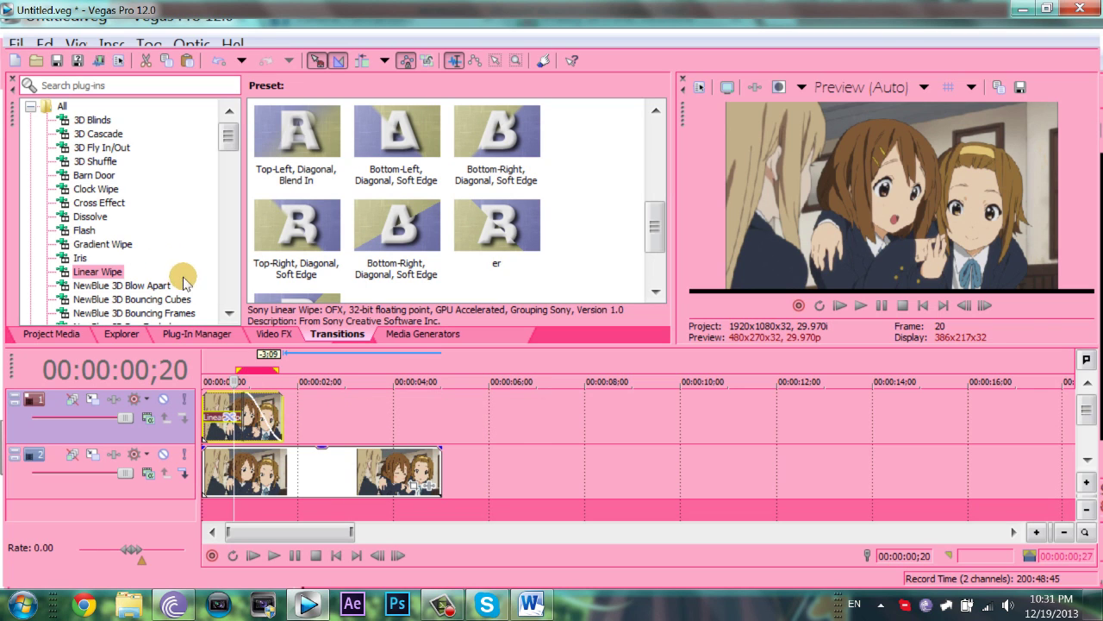
drag(184, 281, 187, 279)
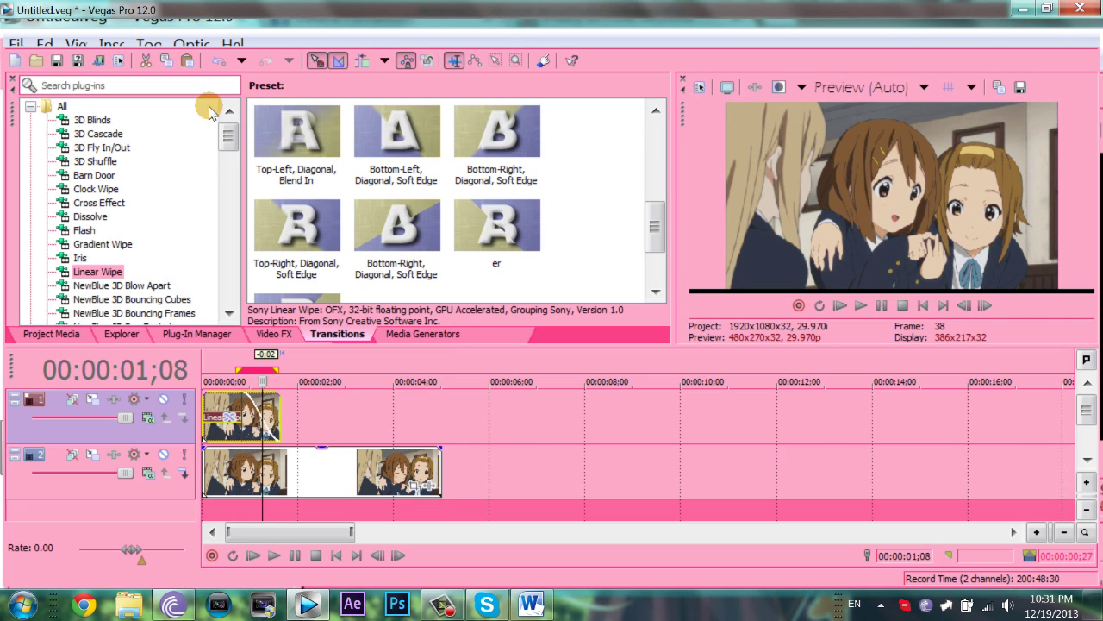
drag(193, 125, 240, 418)
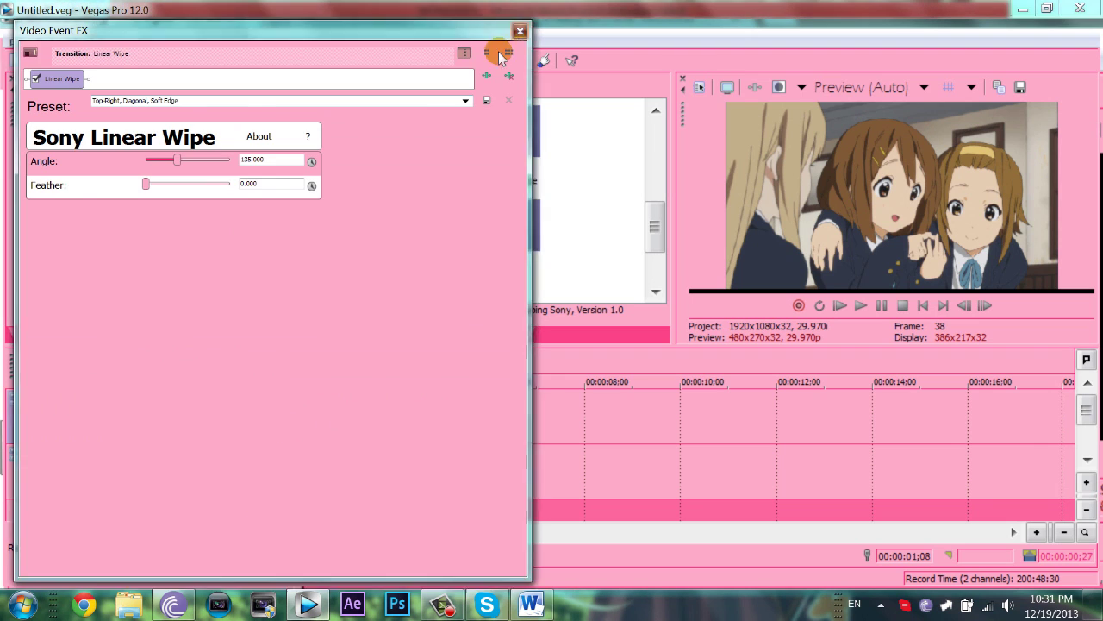
Zoom the track 1 clip in with Pan/Crop to a 976x549 frame and preview it
click(520, 31)
right_click(148, 147)
click(193, 191)
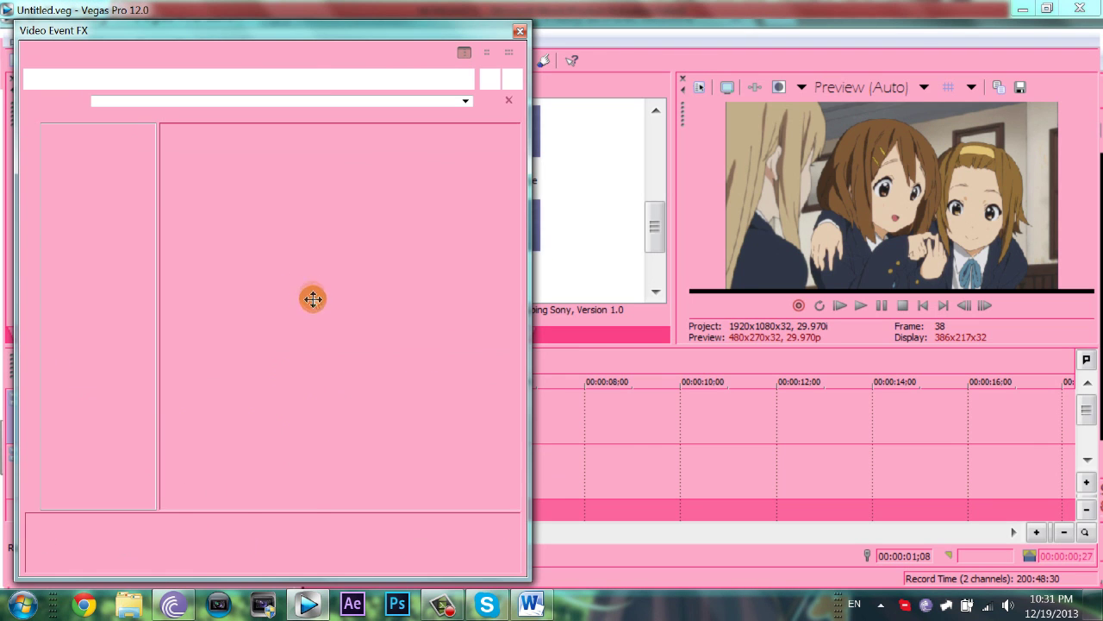
drag(336, 389, 335, 387)
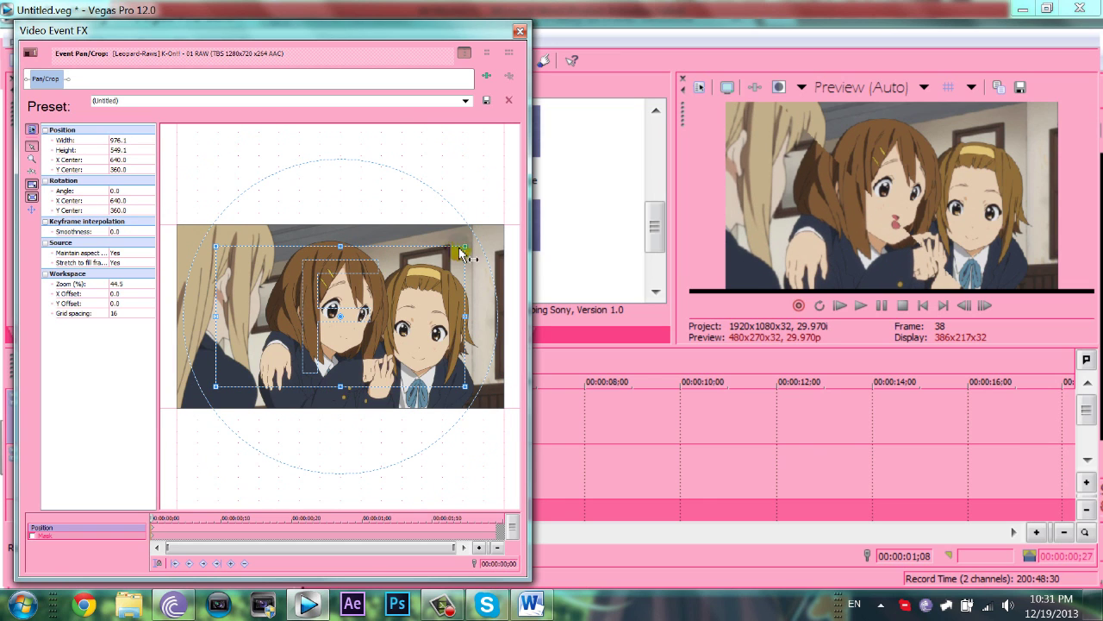
click(556, 215)
key(space)
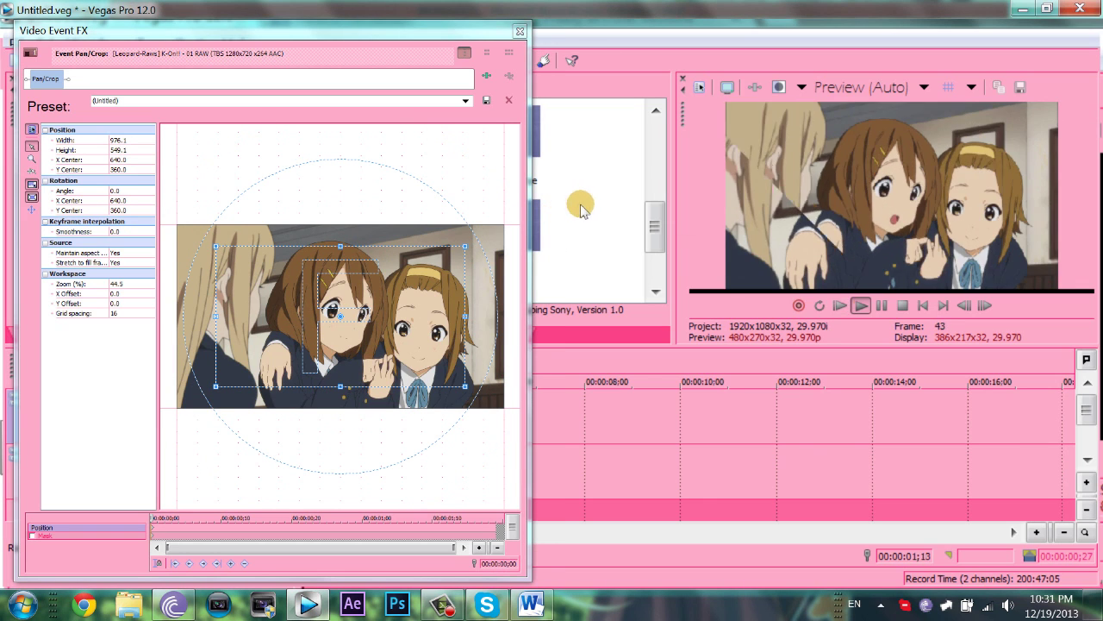
click(520, 32)
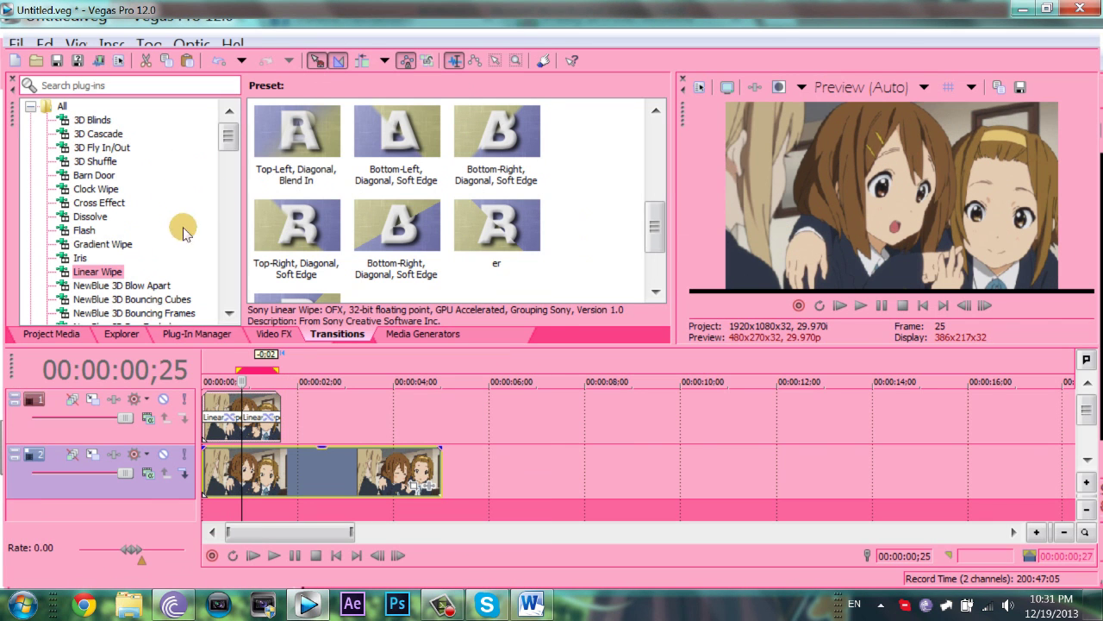
Apply the Gaussian Blur Soften preset to the zoomed clip
key(alt+8)
drag(297, 228, 169, 272)
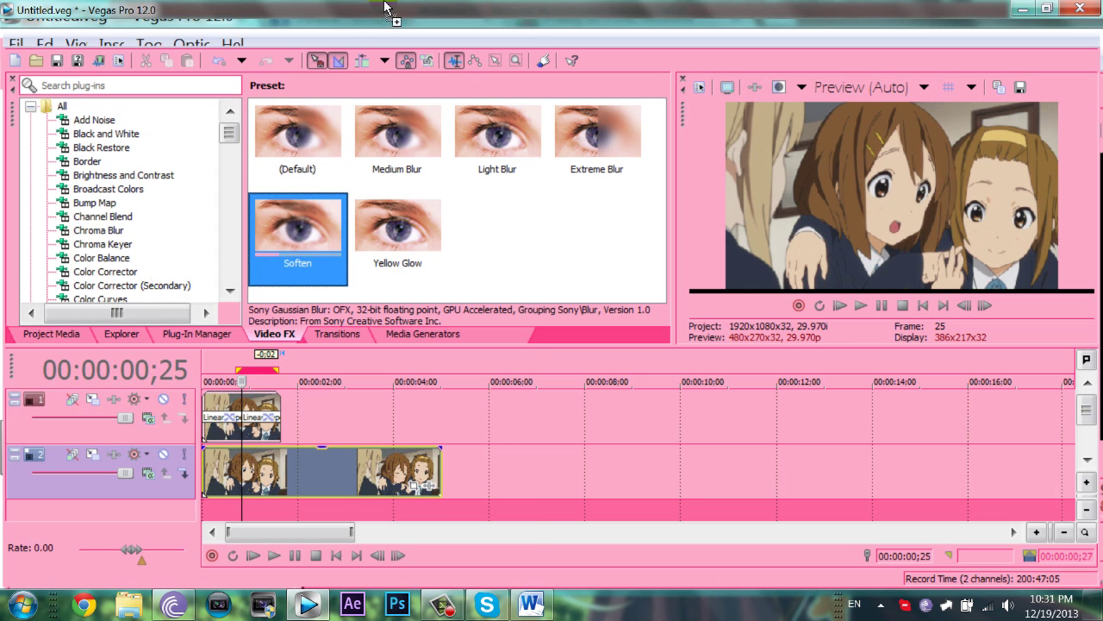
drag(385, 9, 345, 470)
click(520, 32)
Apply the 100% Black and White preset to the clip and preview the result
click(106, 134)
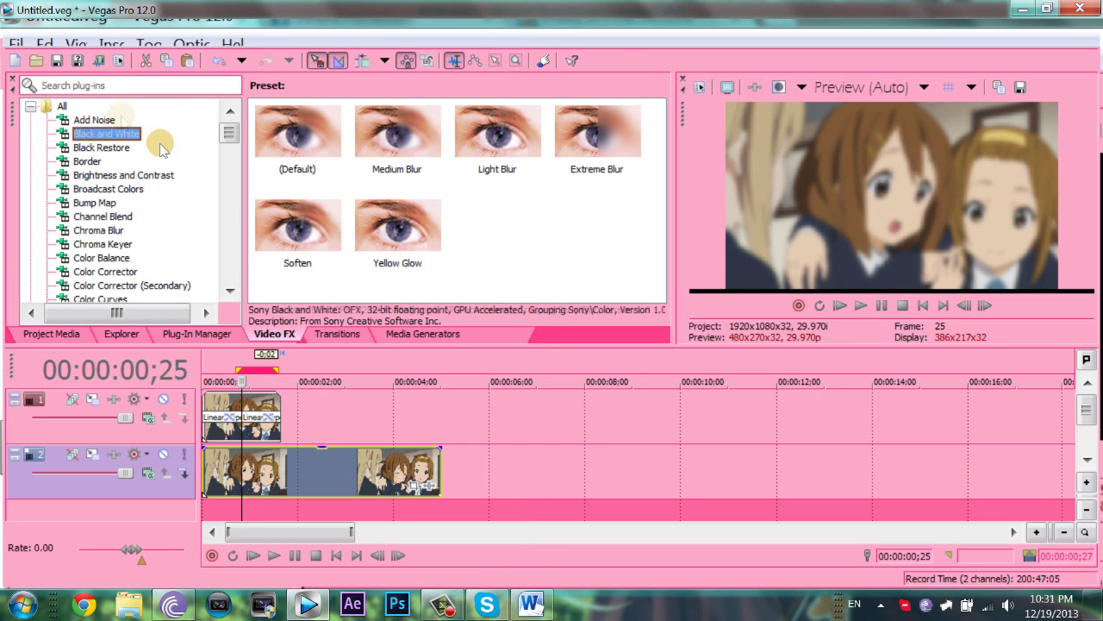
drag(298, 232, 177, 270)
drag(528, 8, 345, 469)
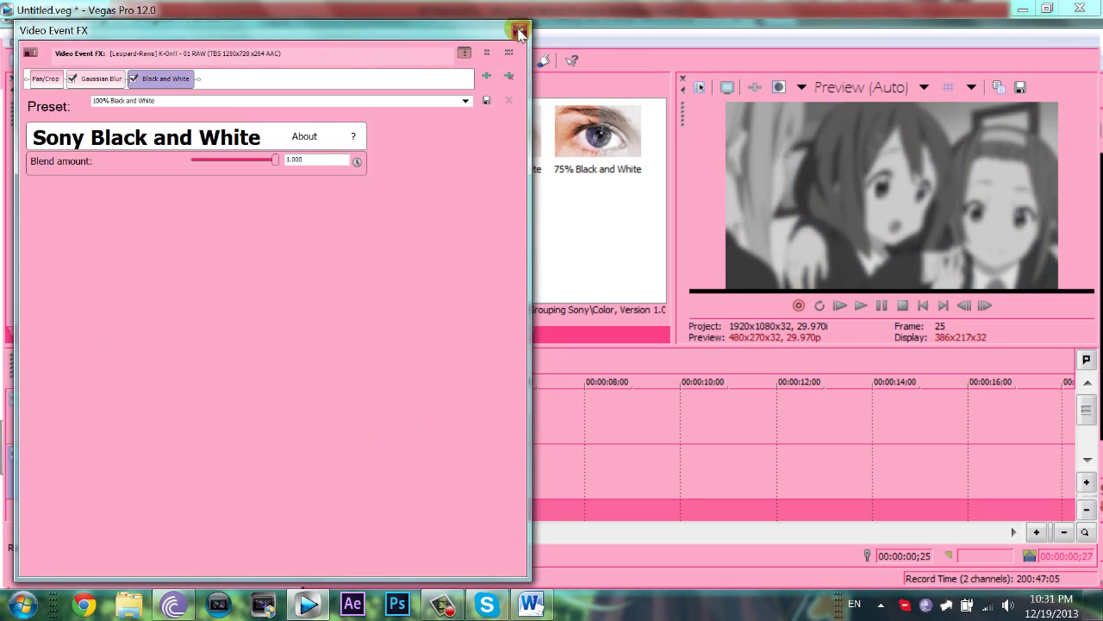
click(512, 29)
key(space)
key(Return)
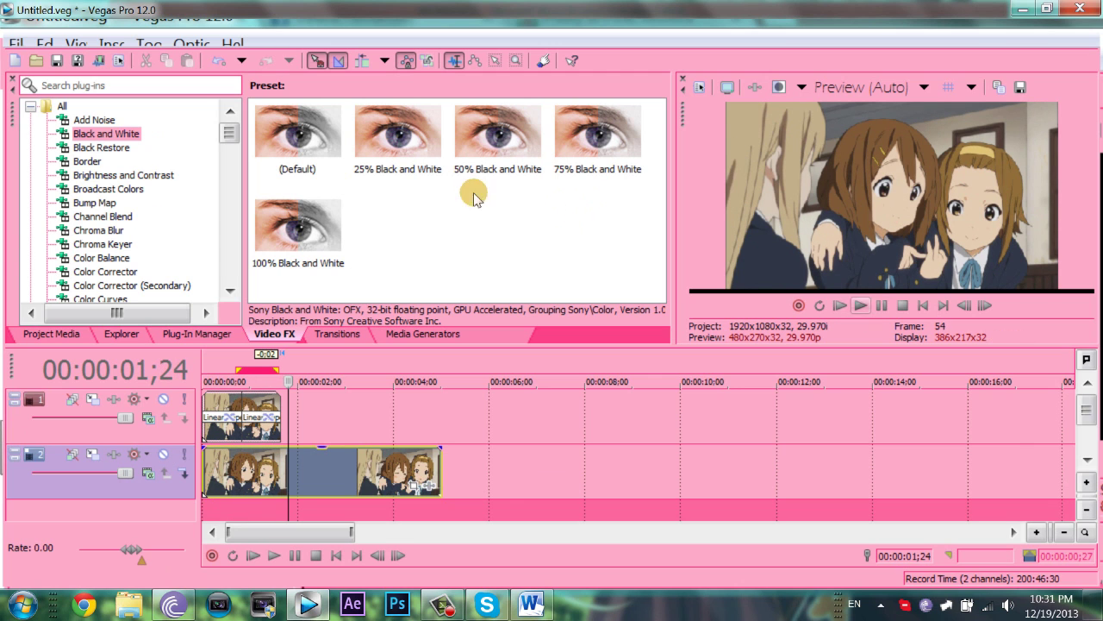
right_click(51, 427)
Insert a top video track, paste a copy of the clip onto it, and add a short fade-in
click(163, 285)
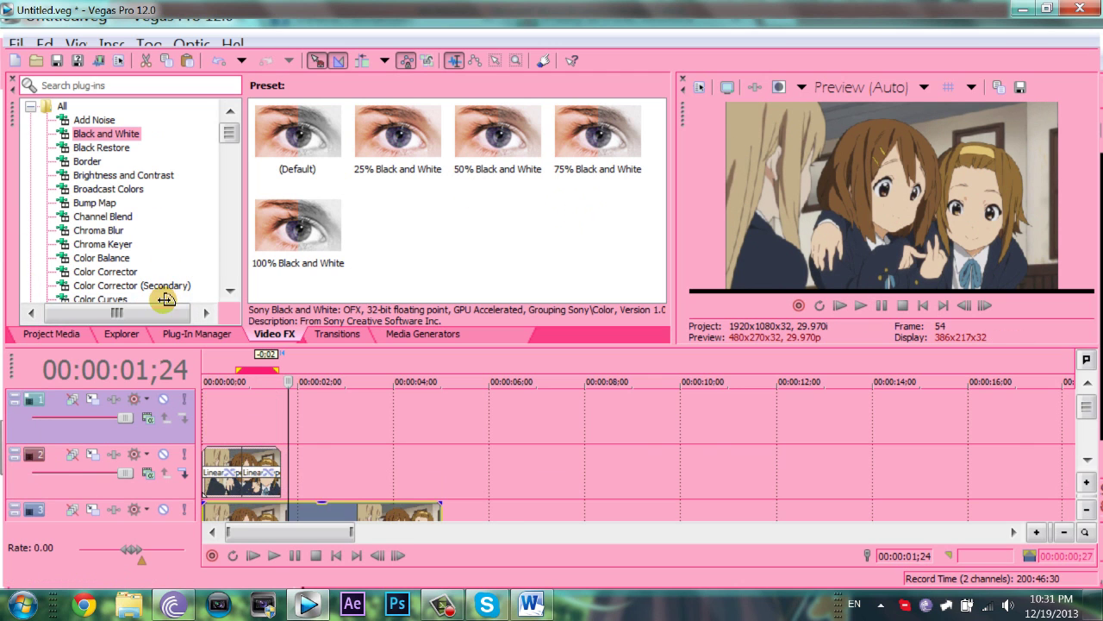
right_click(164, 343)
click(212, 207)
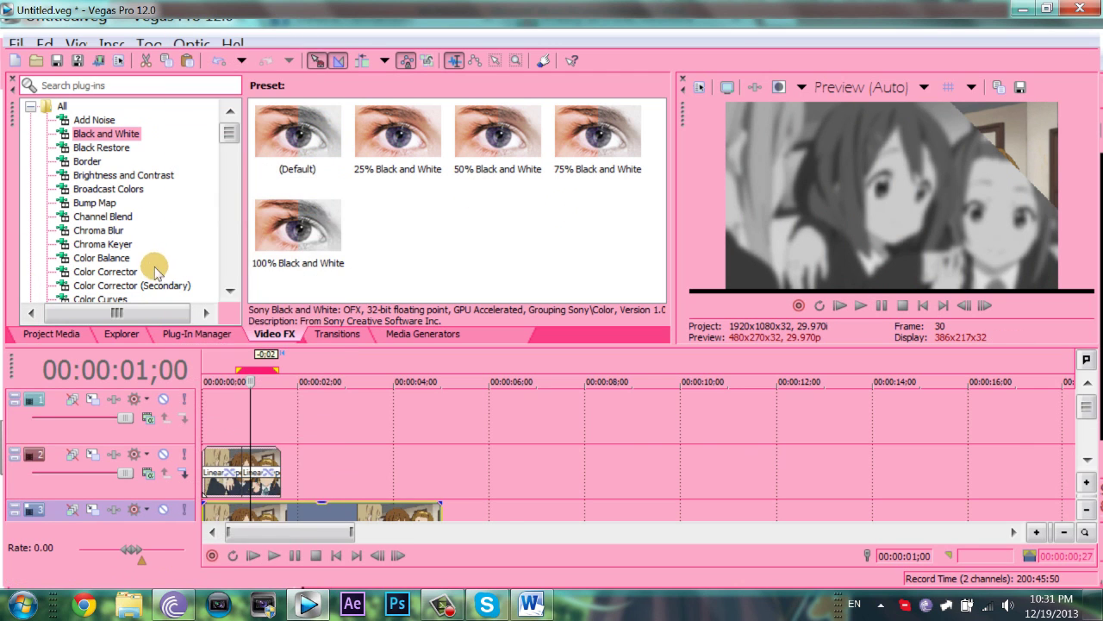
right_click(154, 268)
click(230, 276)
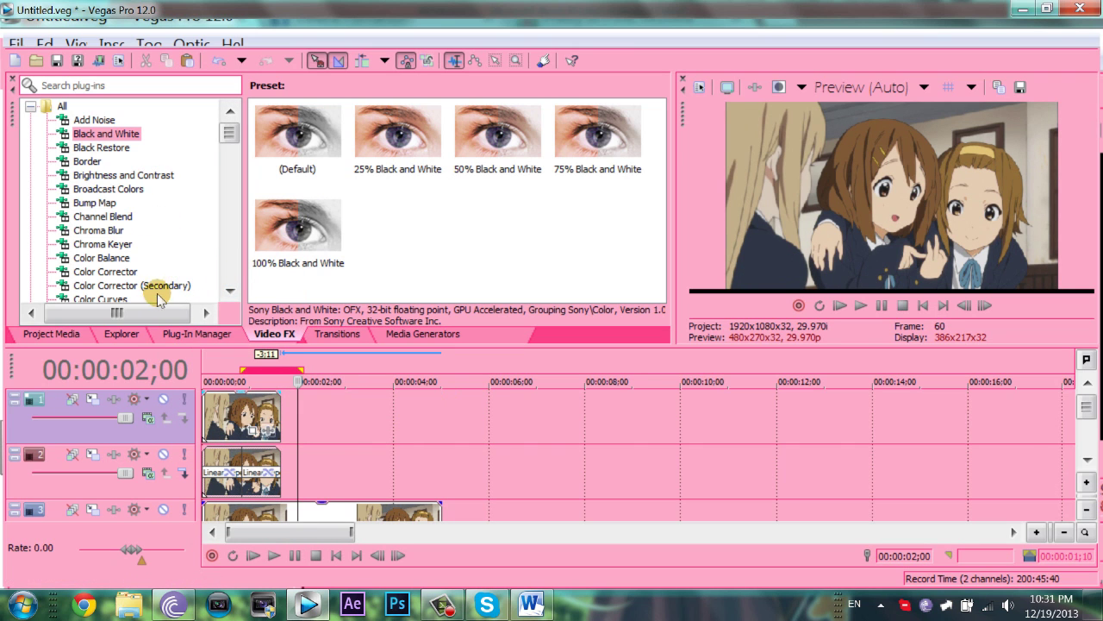
drag(188, 261, 164, 260)
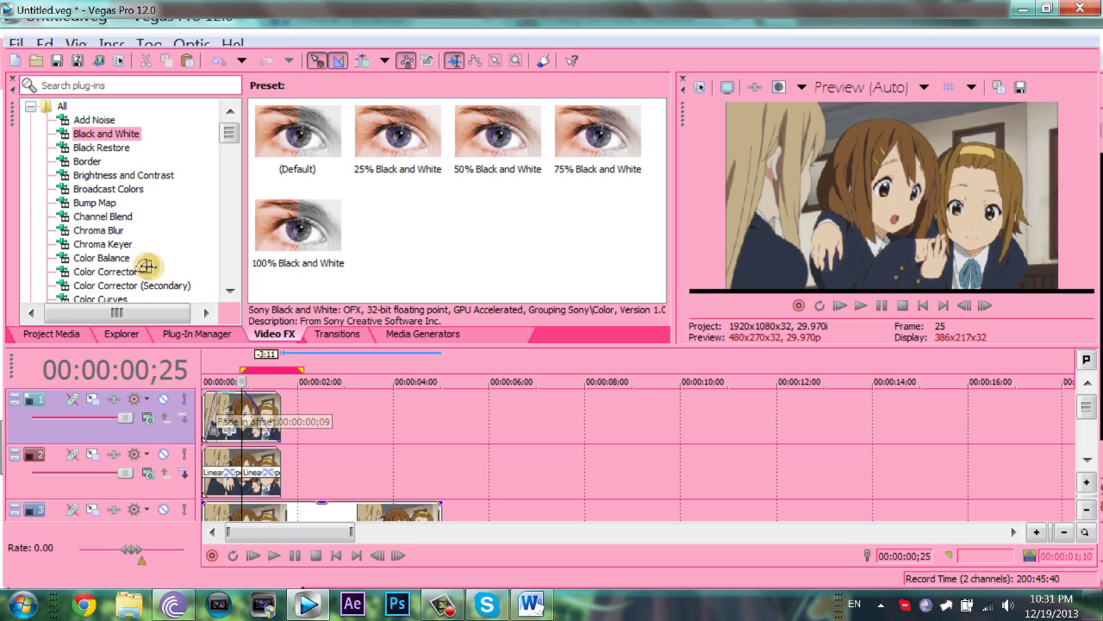
click(337, 333)
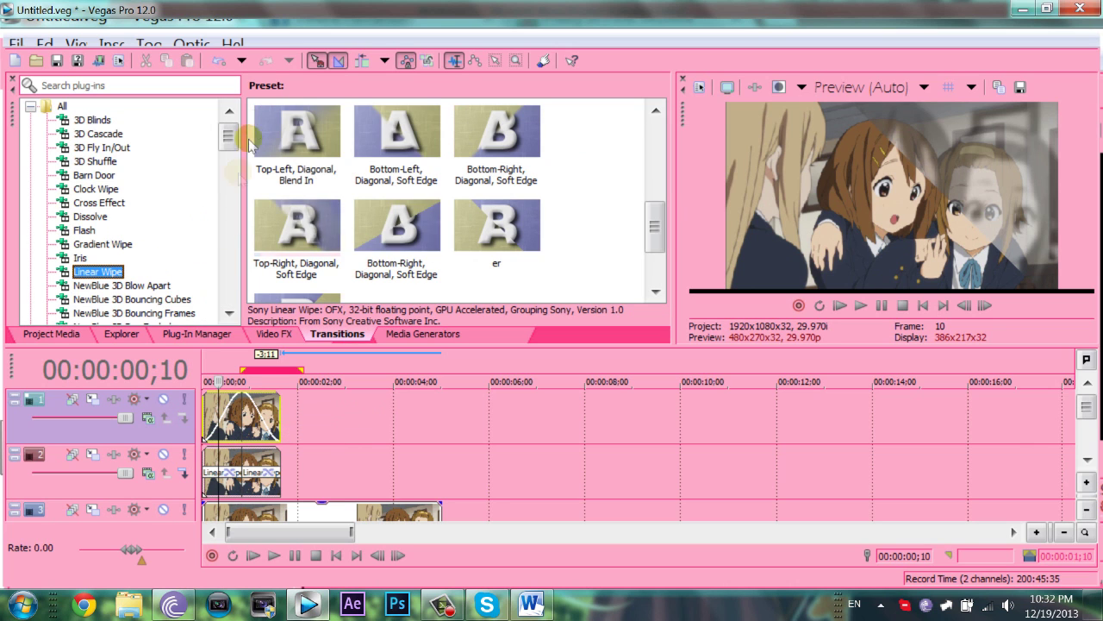
Apply a Top-Left, Diagonal, Soft Edge Linear Wipe to the top clip's fade, angle 45, feather 0
drag(427, 164, 292, 67)
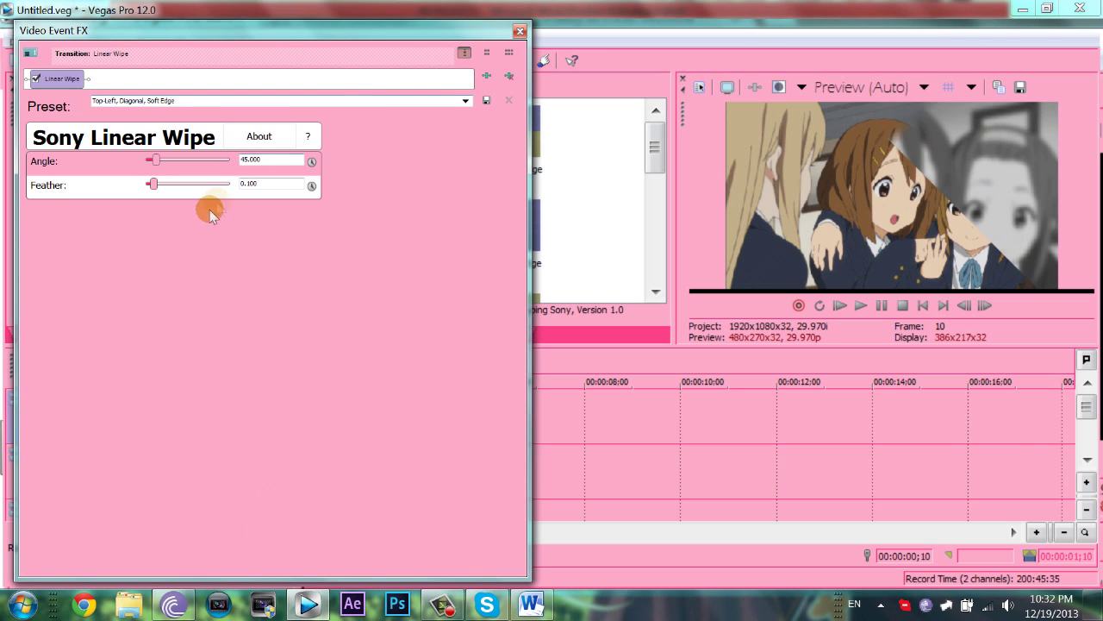
click(519, 33)
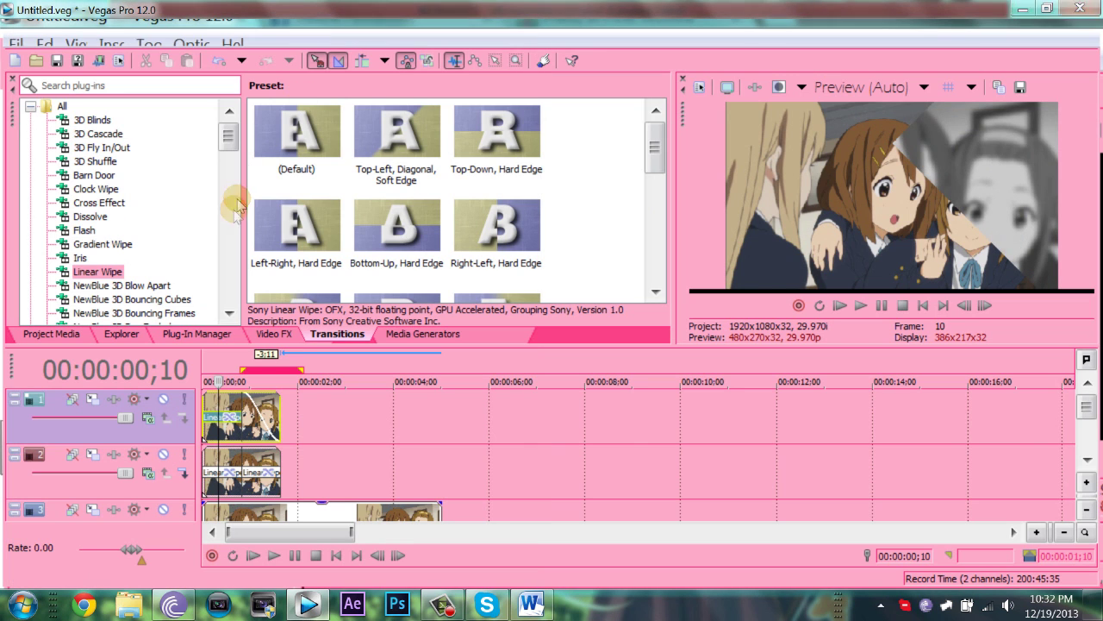
mouse_move(397, 137)
mouse_down()
mouse_move(243, 183)
mouse_move(271, 394)
mouse_up()
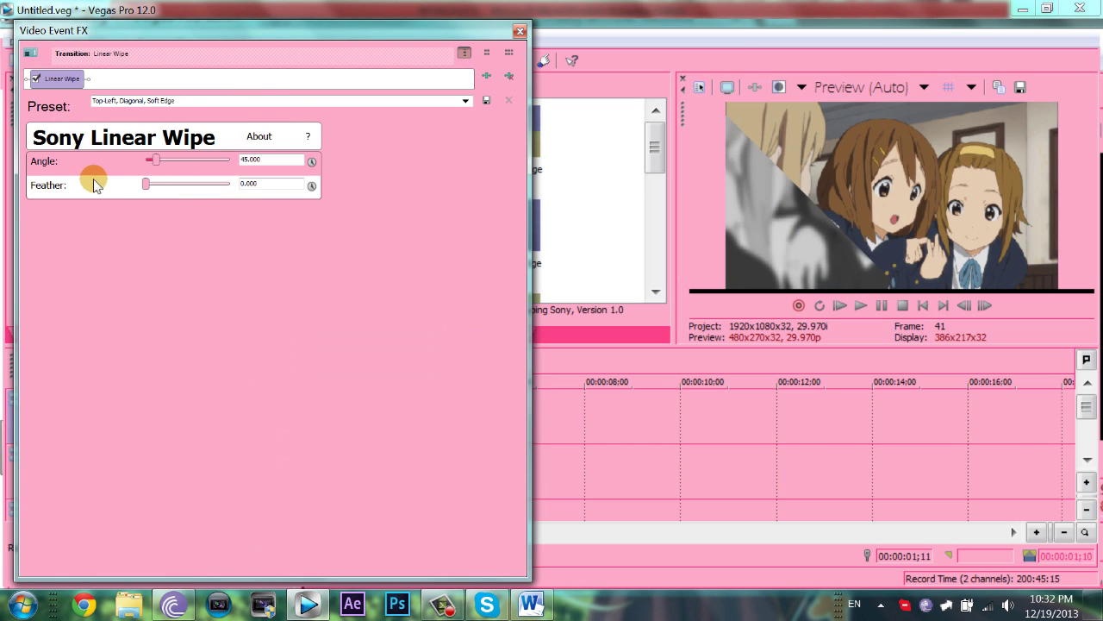
click(520, 33)
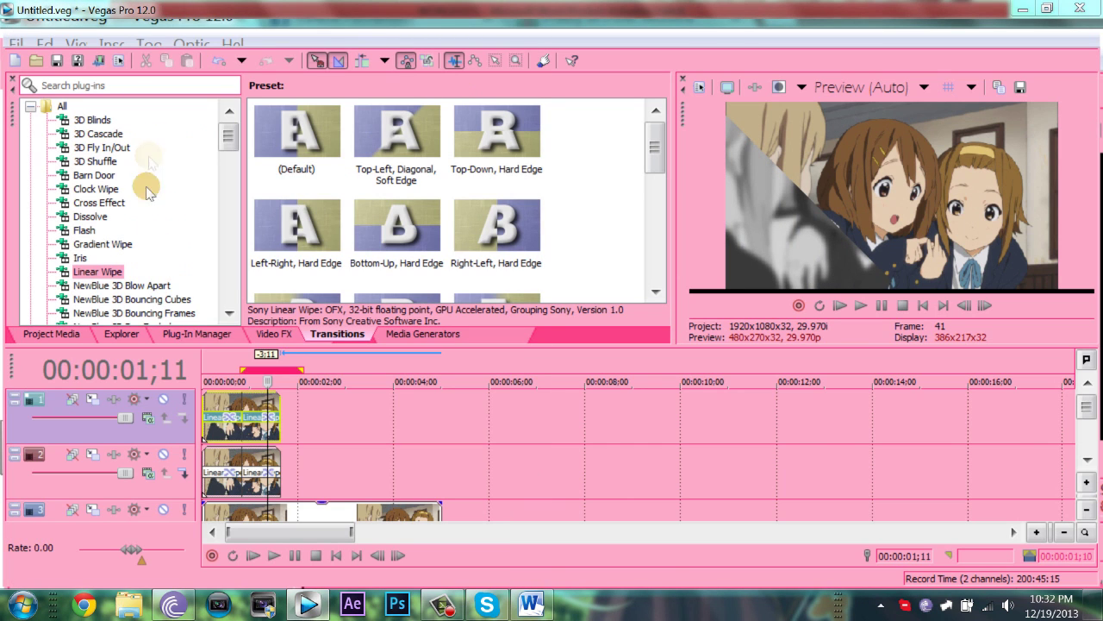
right_click(158, 148)
click(162, 106)
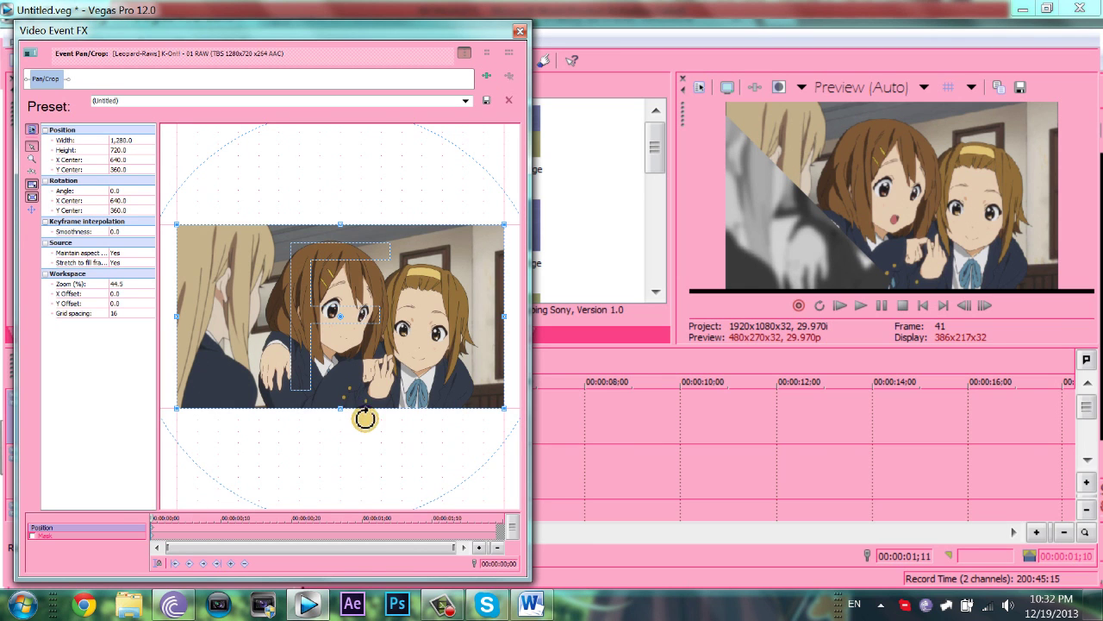
Zoom the top clip in with Pan/Crop and make it 100% Black and White
drag(369, 408, 362, 382)
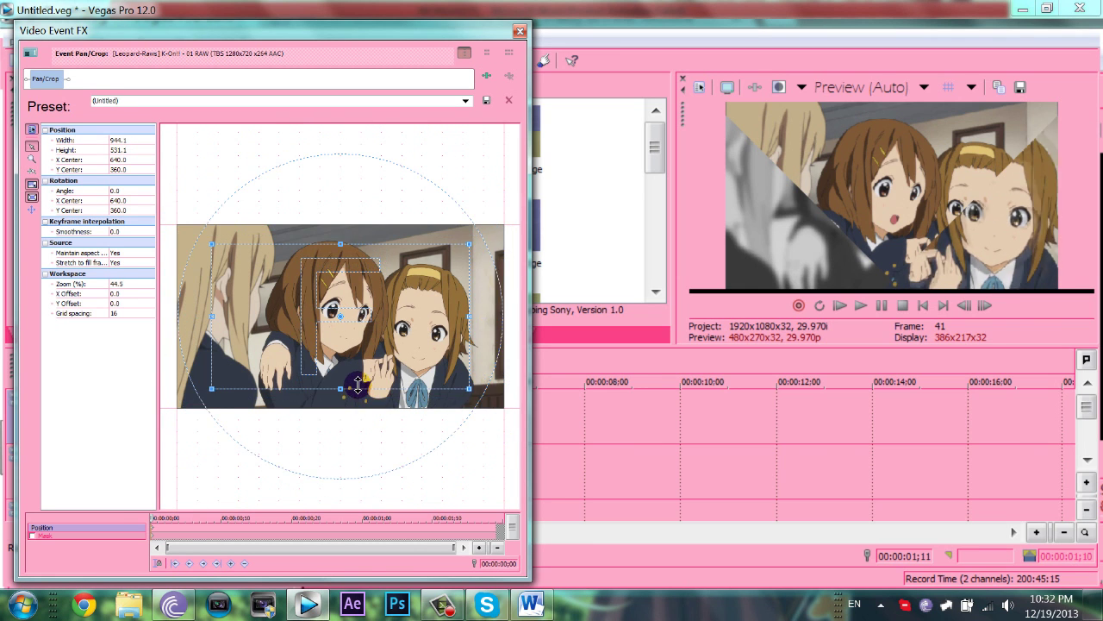
click(519, 31)
key(alt+8)
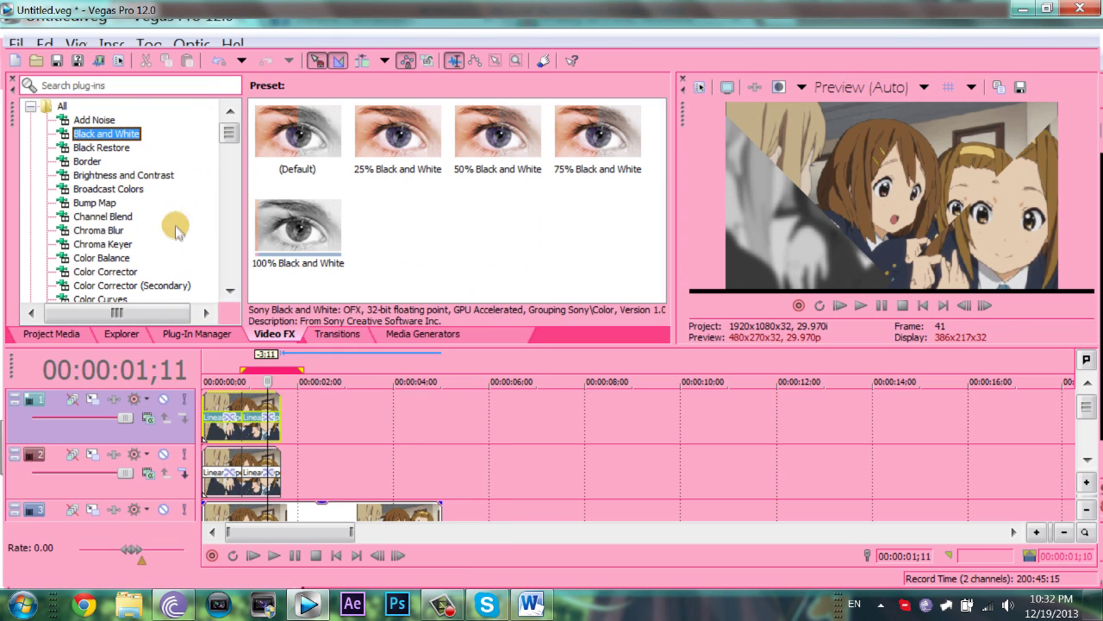
drag(306, 207, 168, 254)
drag(197, 184, 245, 415)
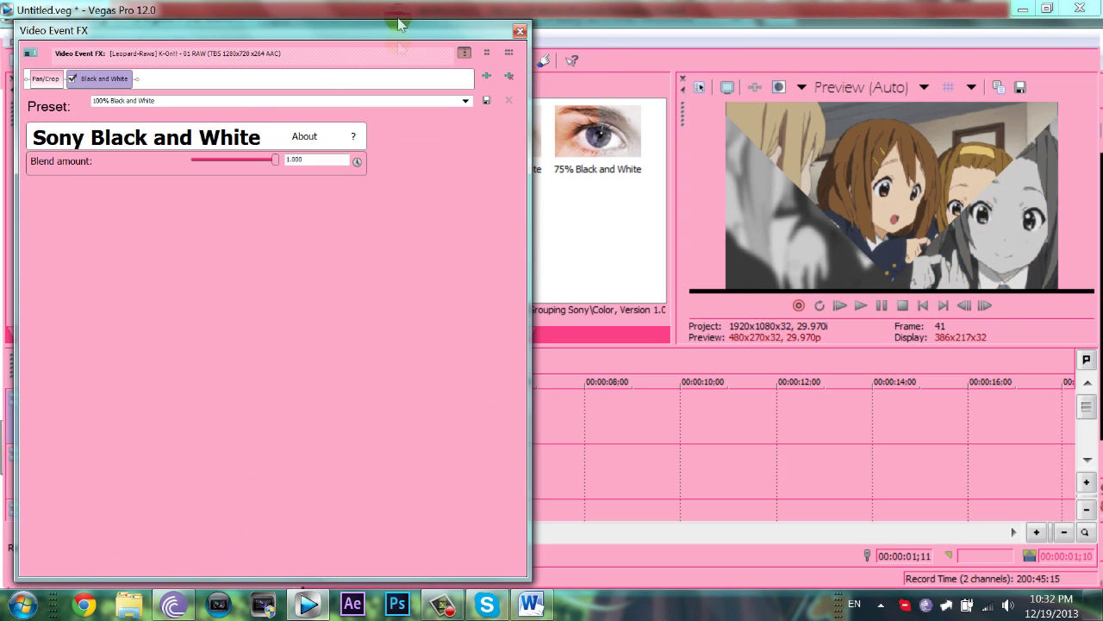
click(520, 31)
Add the Soften Gaussian Blur preset to the top clip and preview playback
scroll(109, 216, down, 3)
scroll(108, 215, down, 3)
scroll(99, 121, down, 1)
click(101, 175)
drag(297, 229, 196, 249)
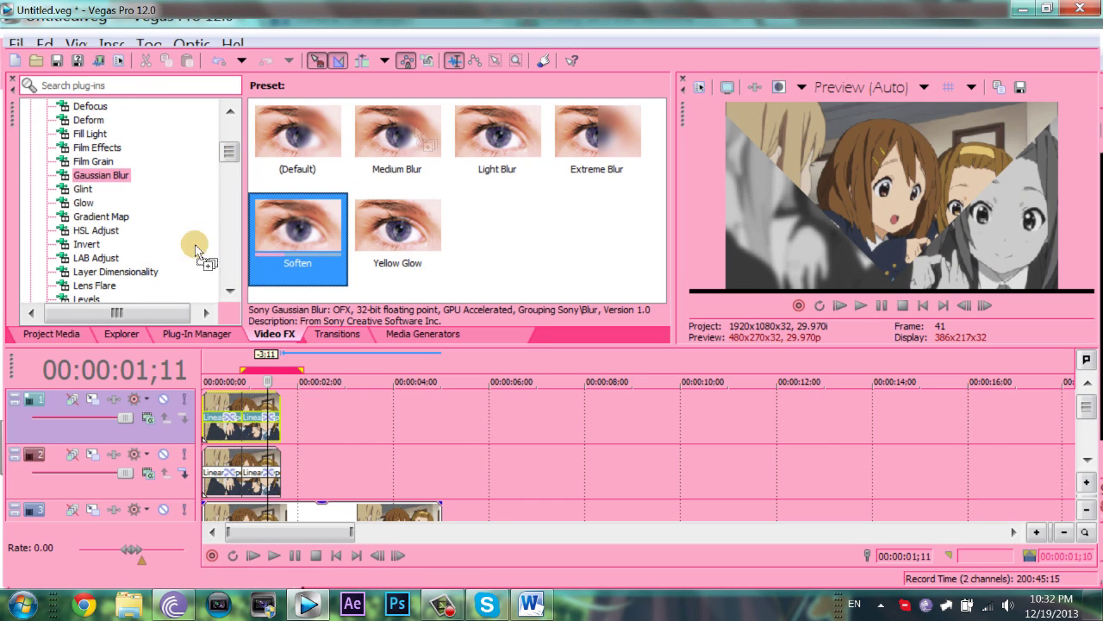
drag(557, 207, 563, 200)
key(space)
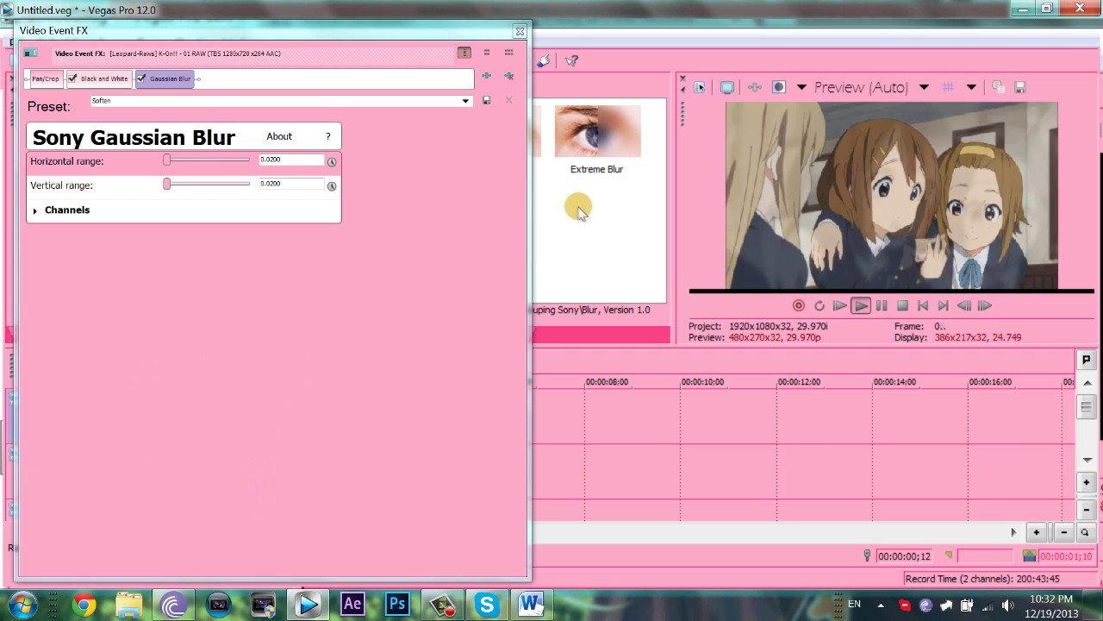
click(841, 307)
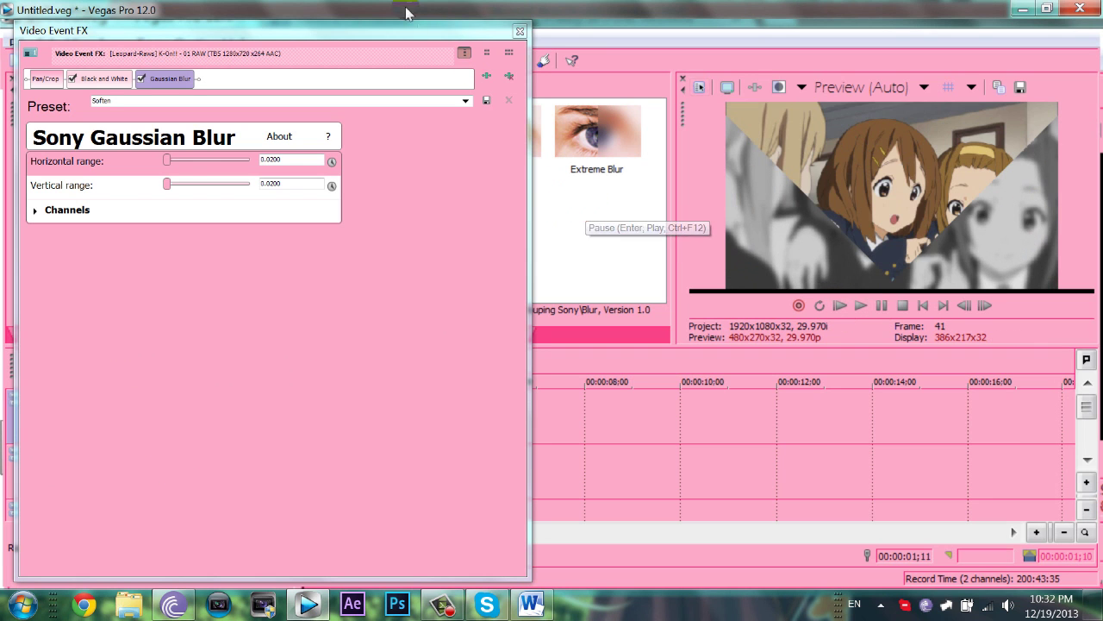
click(521, 30)
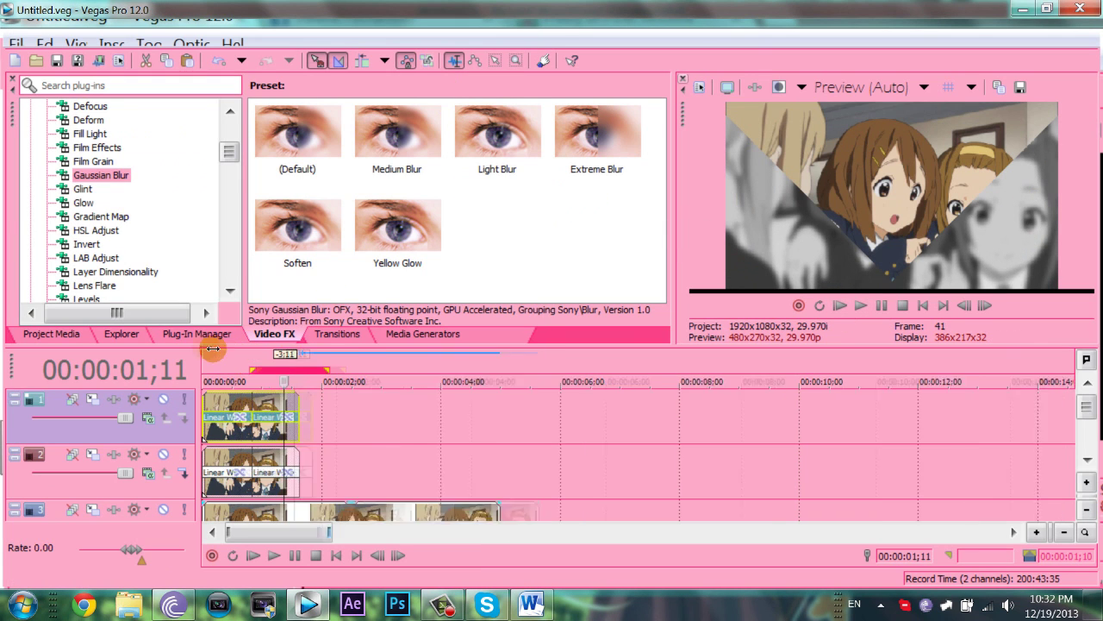
Turn off looping, review the wipes, and slide track 2's second clip against the first
key(q)
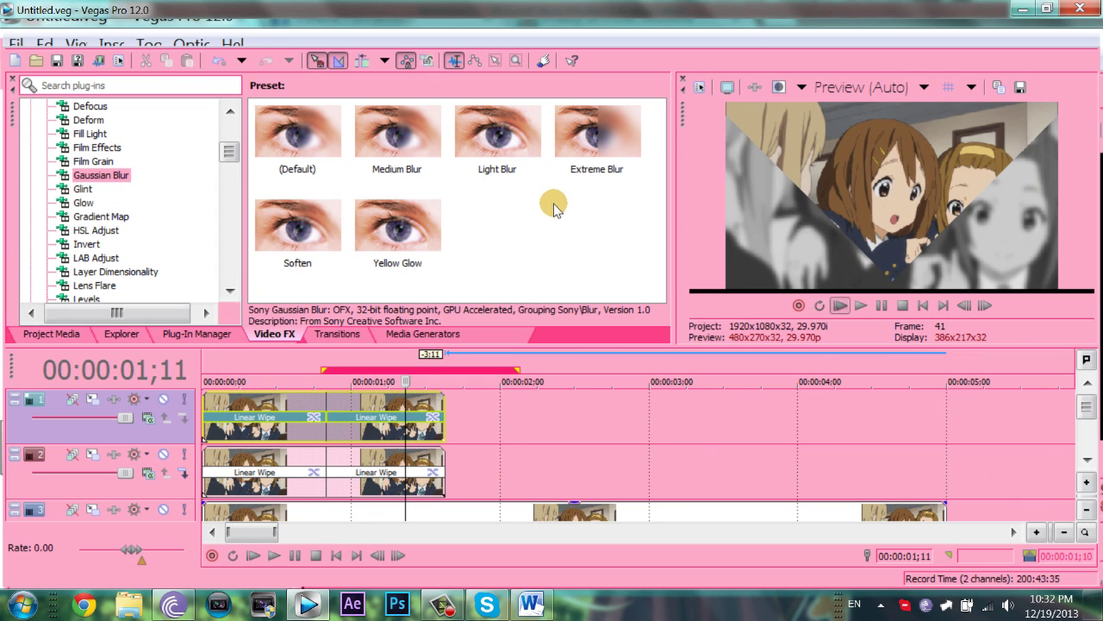
key(space)
key(Return)
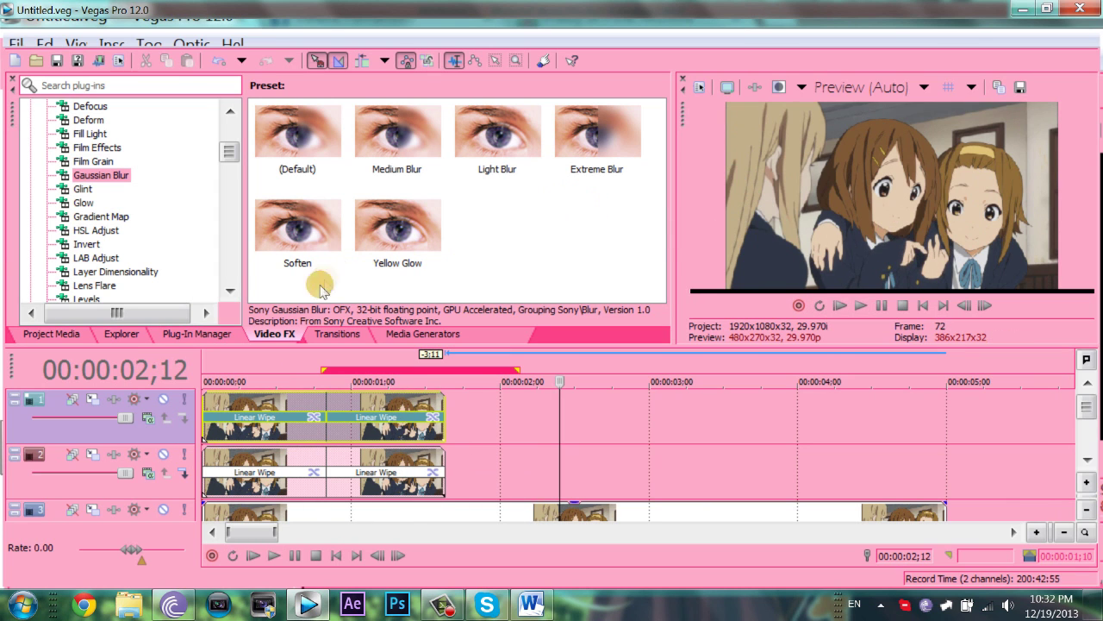
drag(220, 309, 192, 308)
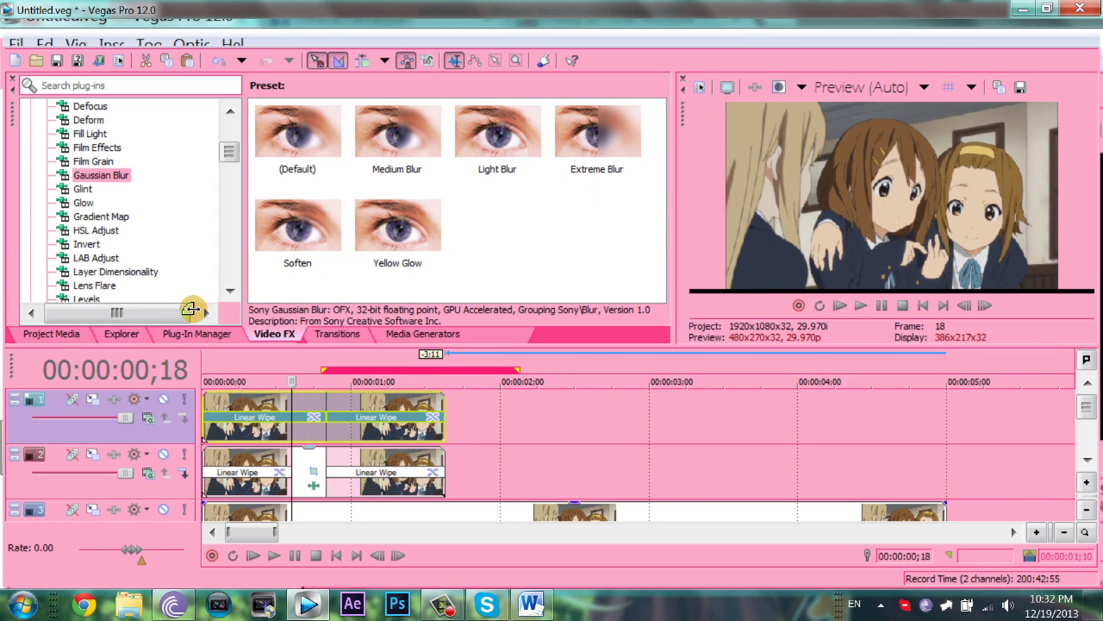
mouse_move(294, 309)
mouse_down()
mouse_move(228, 309)
mouse_move(228, 274)
mouse_up()
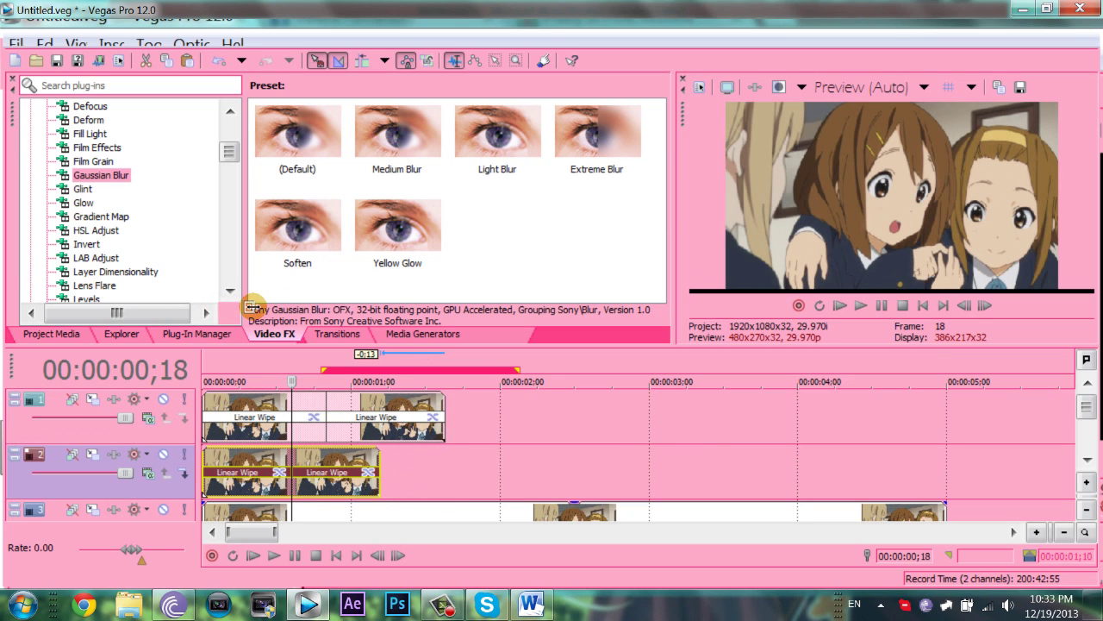
Slide track 1's second clip left against the first and replay the edit
drag(264, 284, 250, 277)
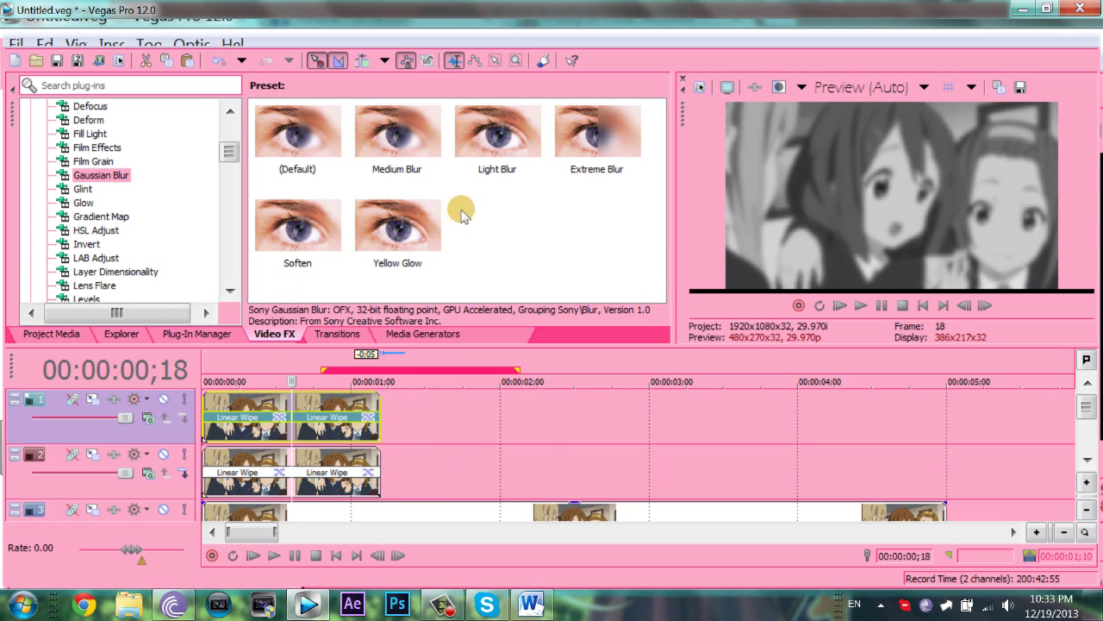
key(shift+space)
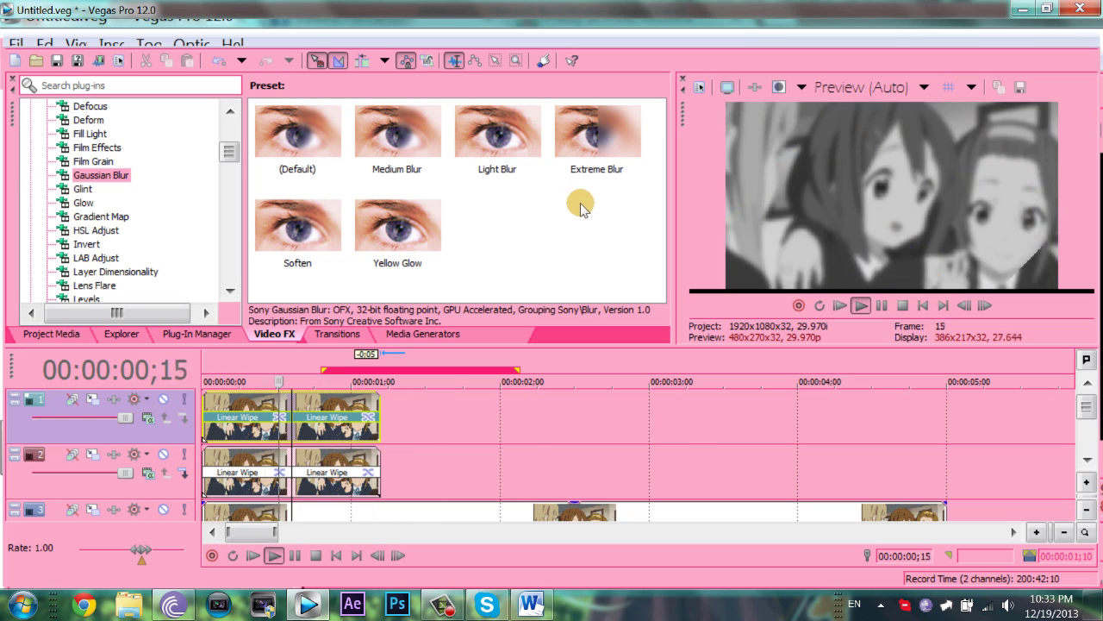
key(Return)
scroll(197, 349, right, 3)
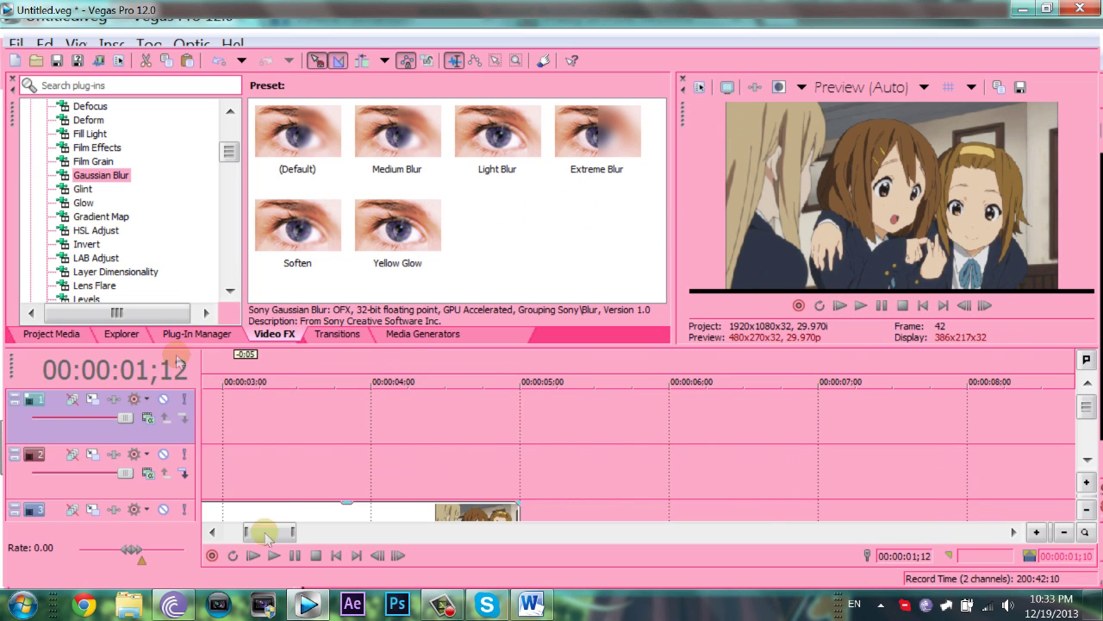
drag(267, 535, 249, 534)
Open the track 3 colour clip's Pan/Crop and trim the clip's end earlier
right_click(237, 414)
click(285, 118)
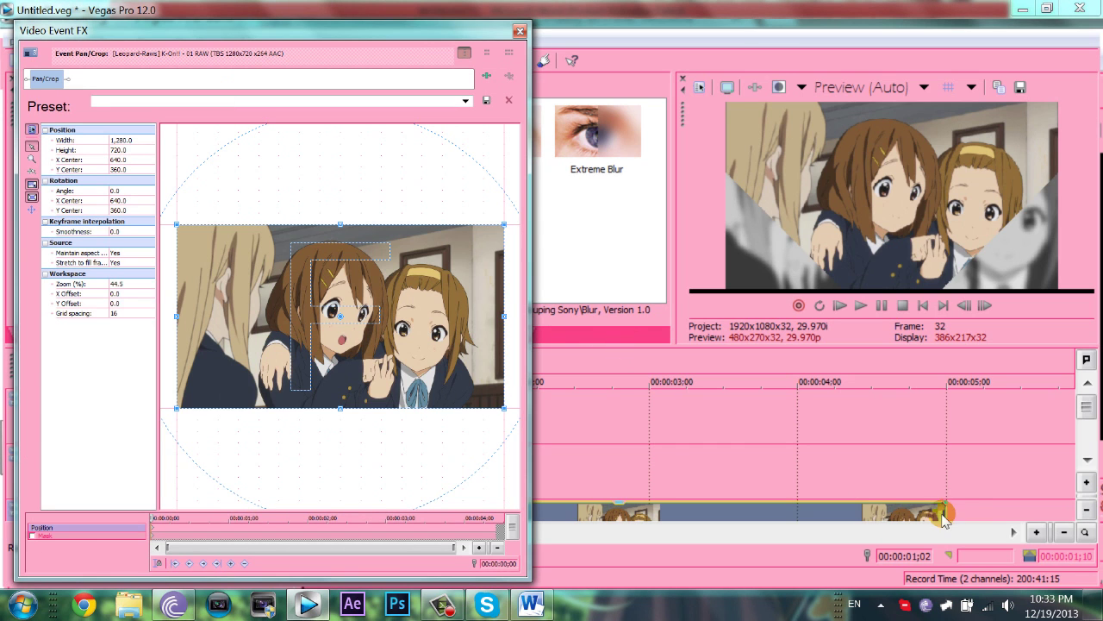
drag(944, 515, 560, 514)
click(172, 528)
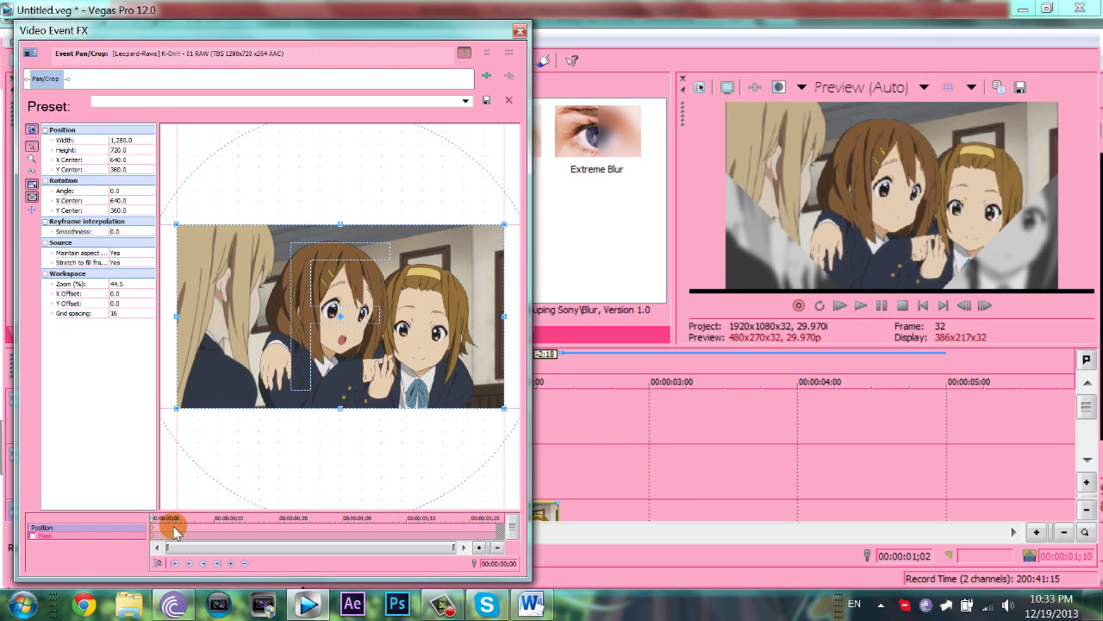
Enlarge the crop frame to 1,890.9 by 1,063.7 so the colour image becomes a centred inset
scroll(354, 328, down, 5)
drag(349, 351, 342, 345)
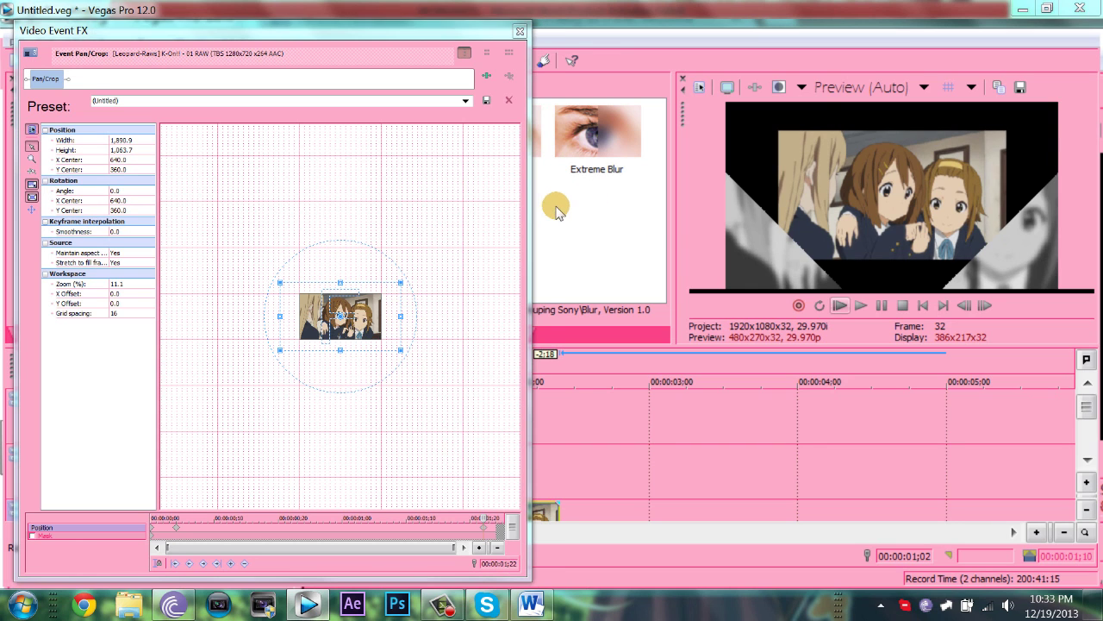
key(space)
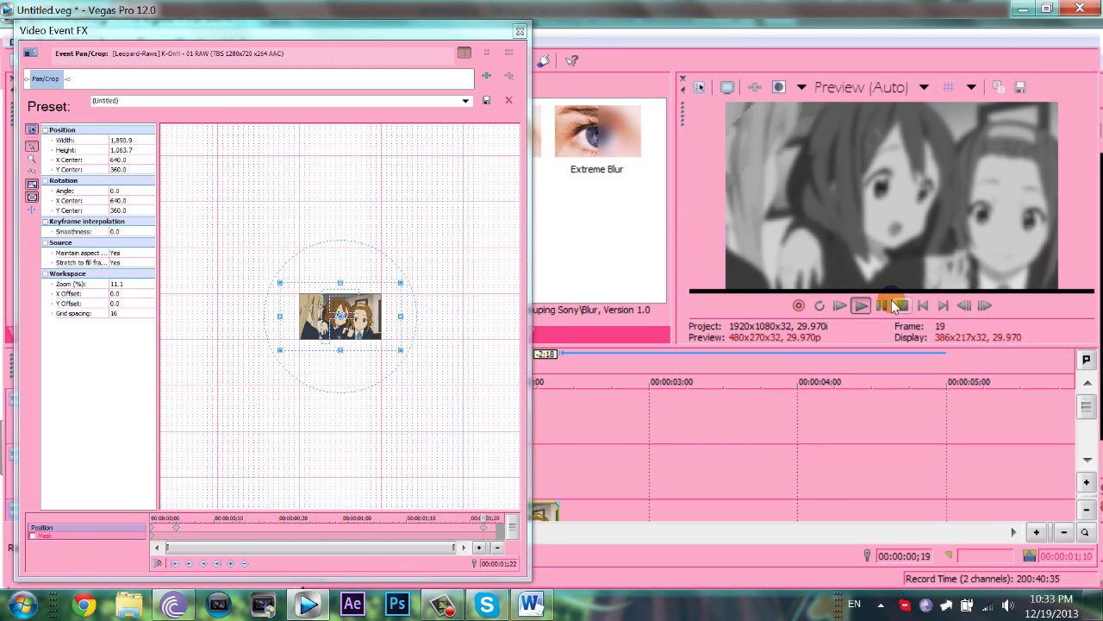
key(space)
click(518, 32)
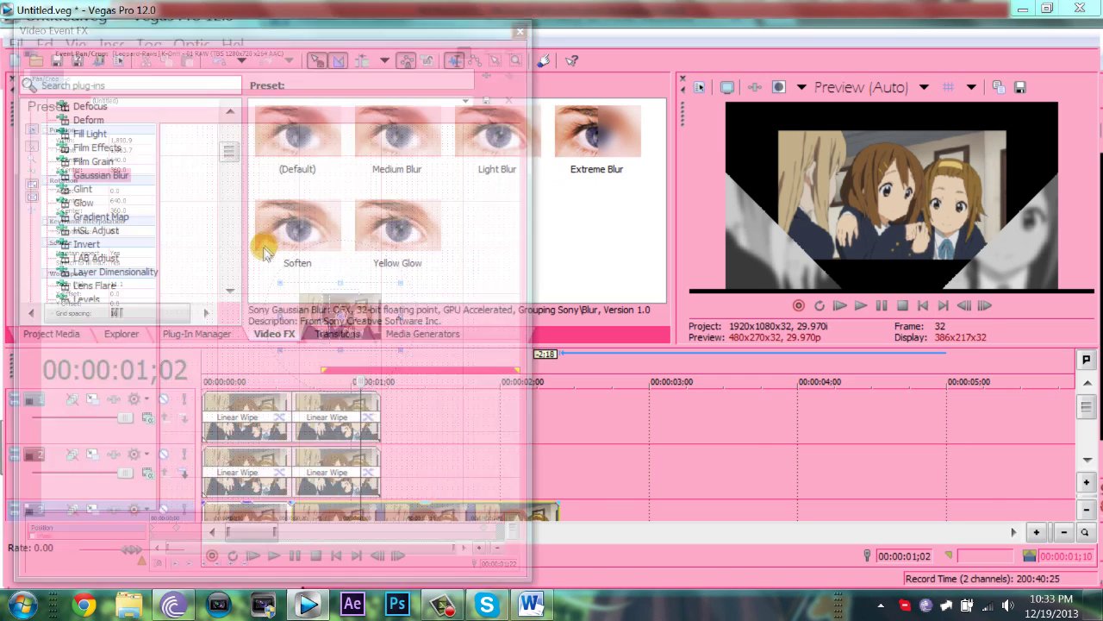
Add the Elliptical White to Black Color Gradient on a new bottom track
key(space)
key(space)
key(space)
key(Return)
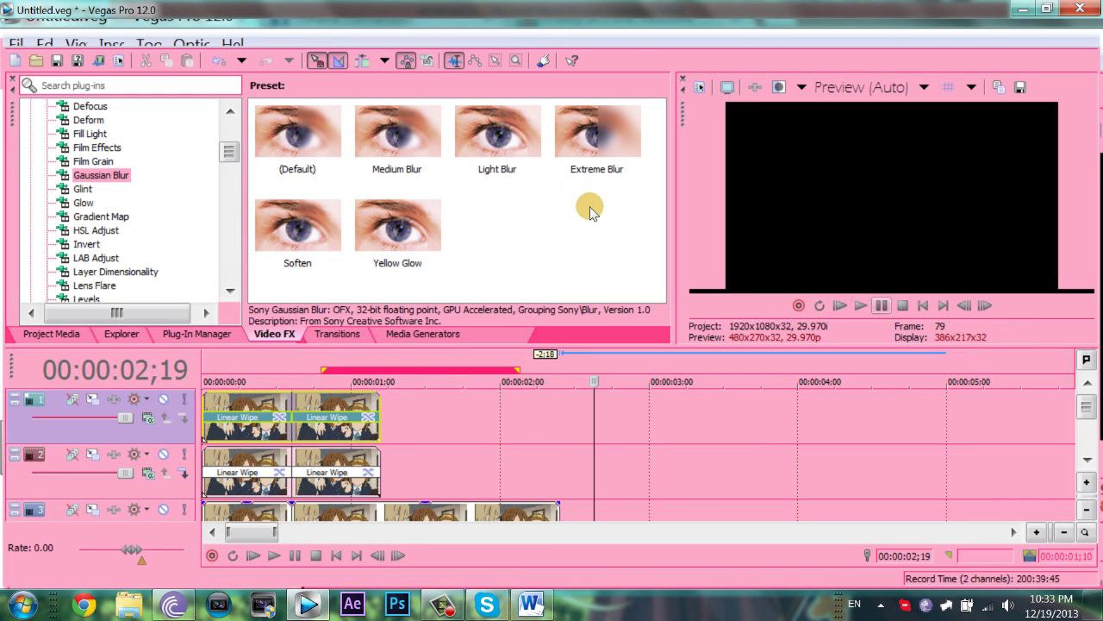
click(1086, 463)
click(423, 334)
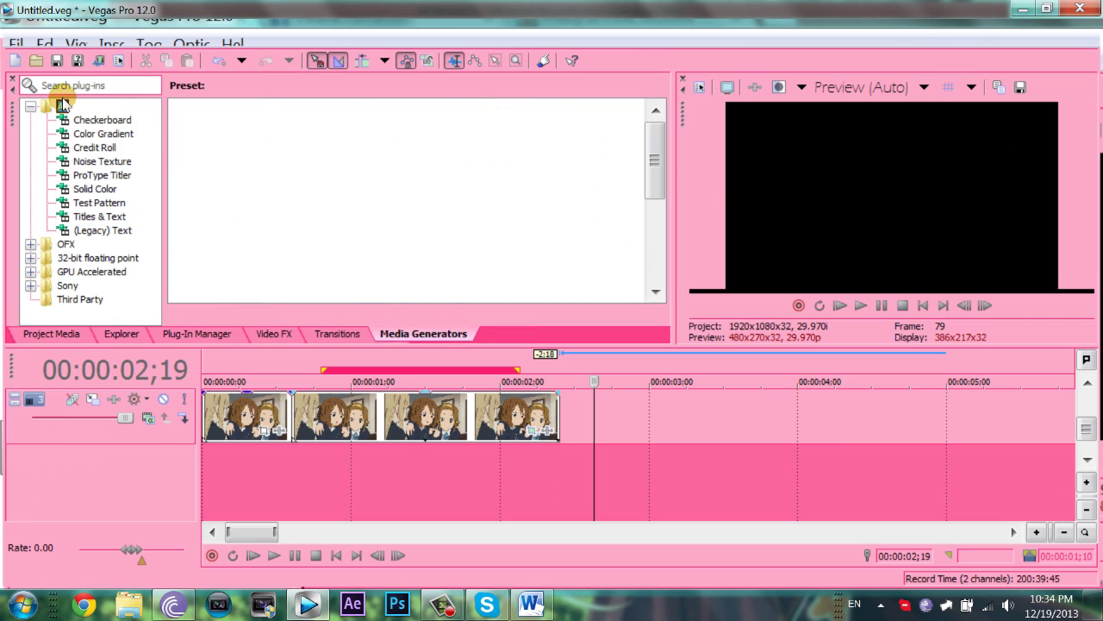
click(103, 133)
drag(517, 134, 111, 343)
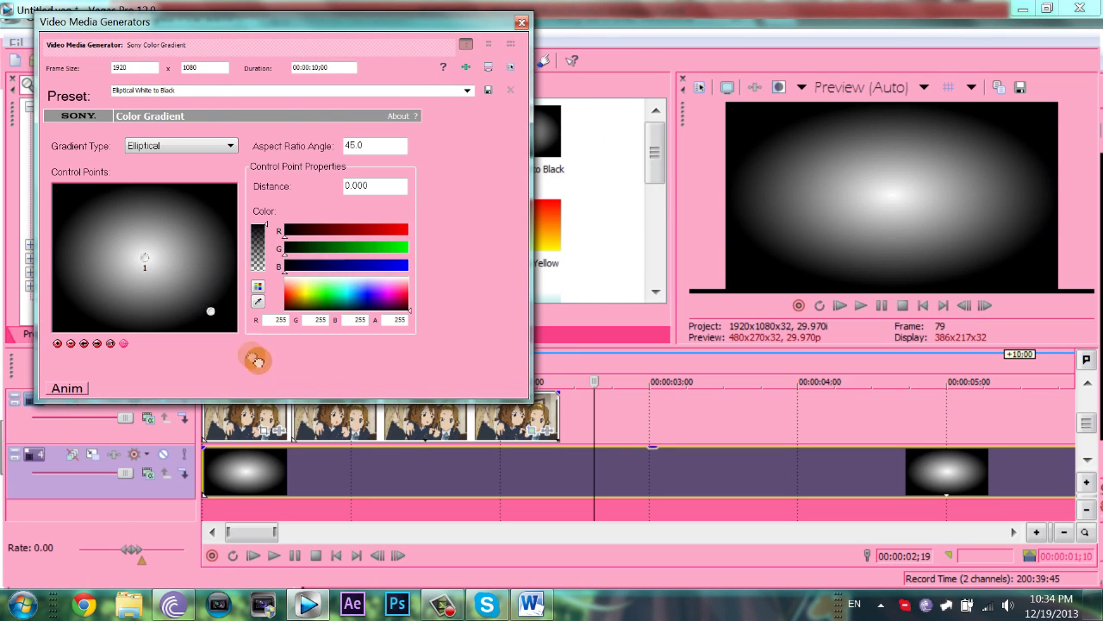
Change the gradient's outer colour from black to light grey
drag(406, 302, 407, 283)
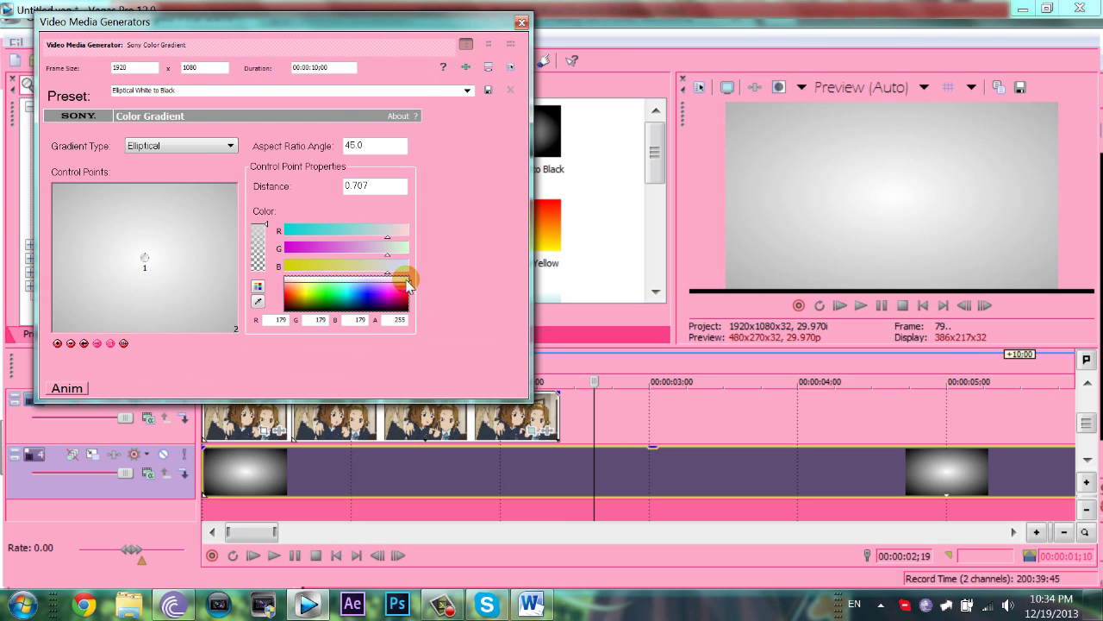
click(522, 21)
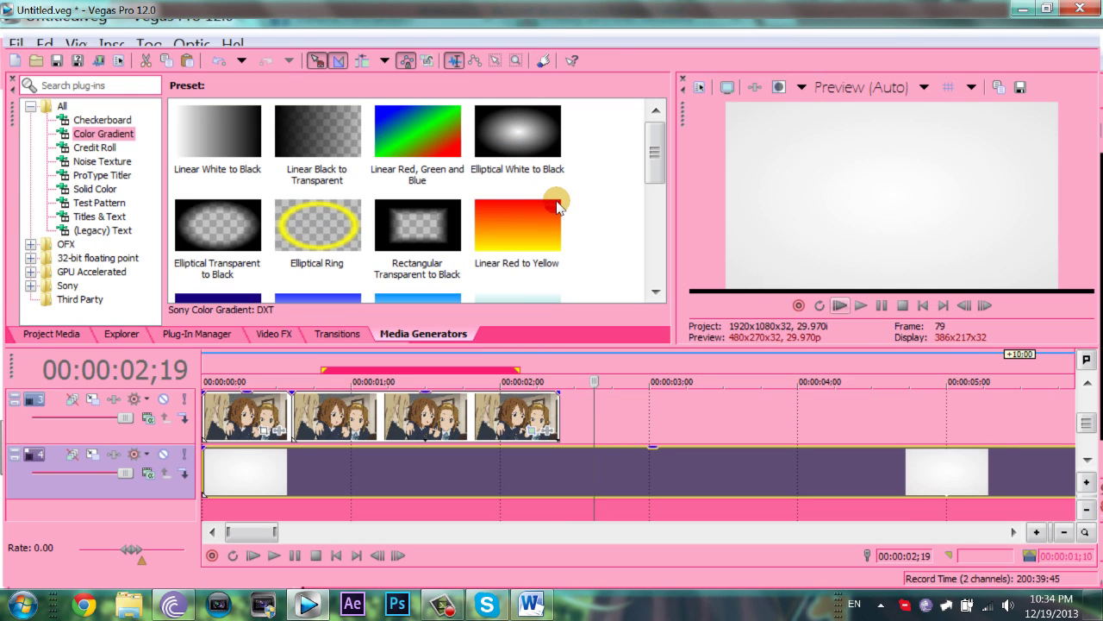
key(Return)
scroll(721, 263, up, 2)
click(722, 308)
Insert a new video track and give the colour inset a white 2D Glow in Track Motion
right_click(26, 474)
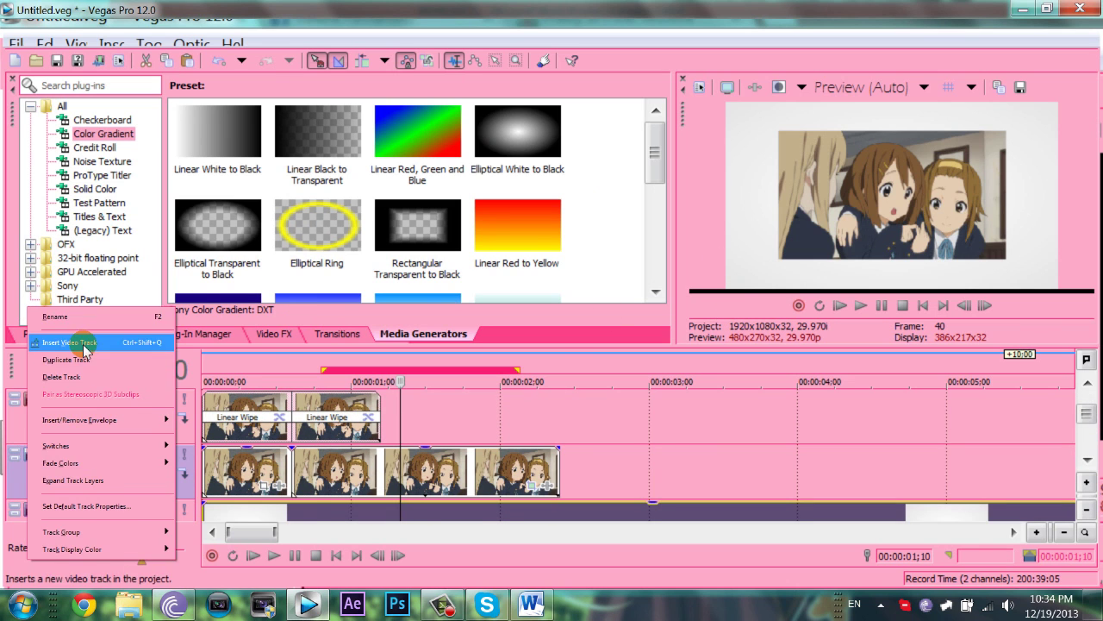
click(77, 340)
click(72, 455)
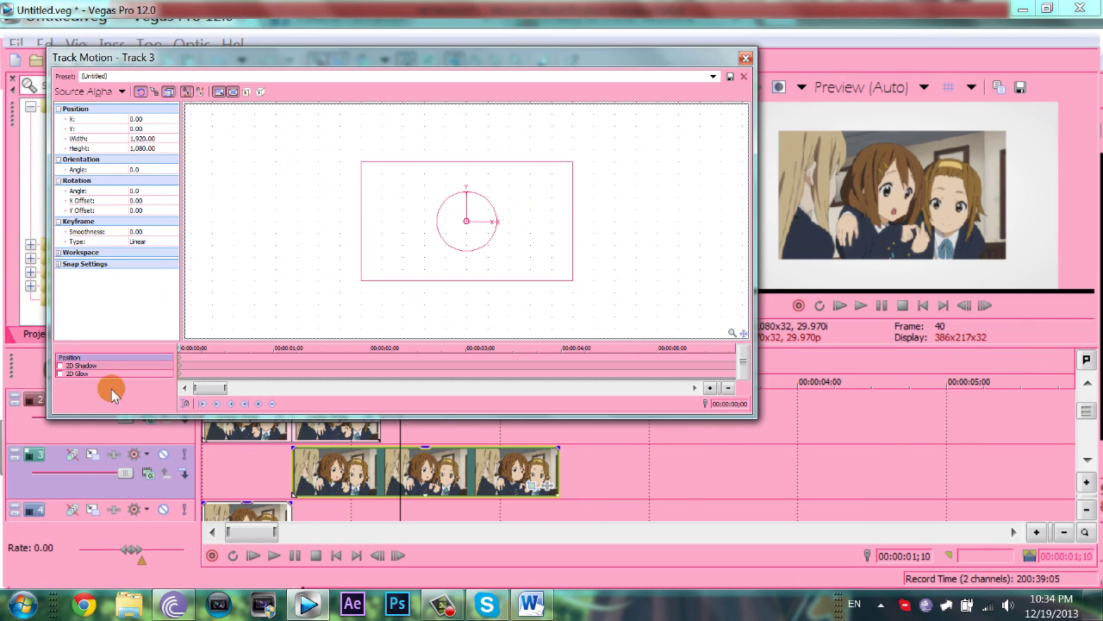
click(60, 373)
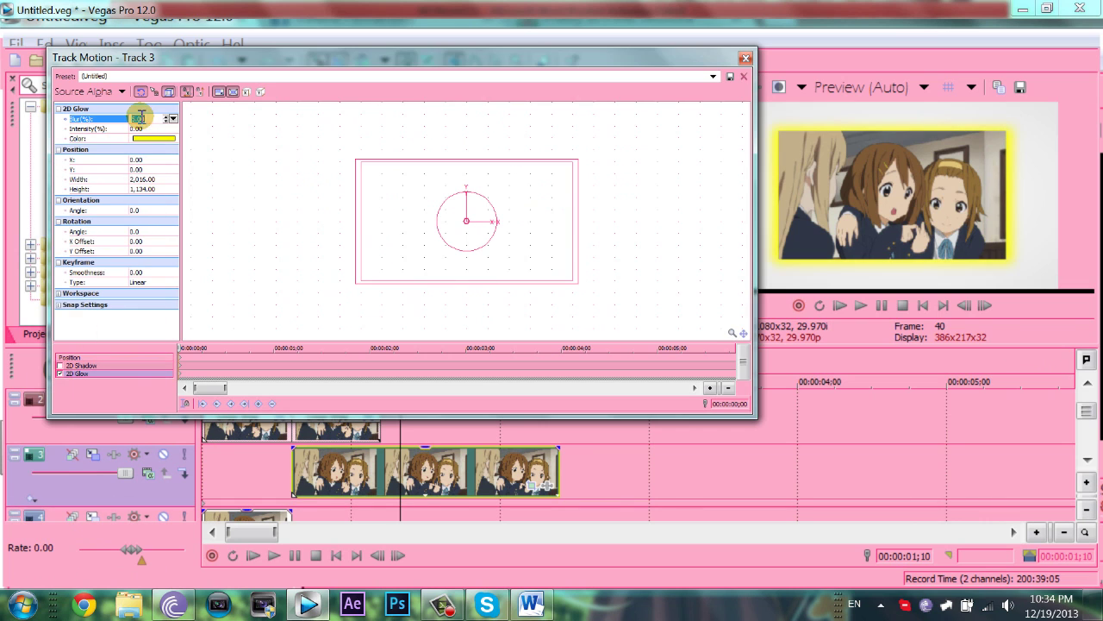
click(173, 138)
click(247, 148)
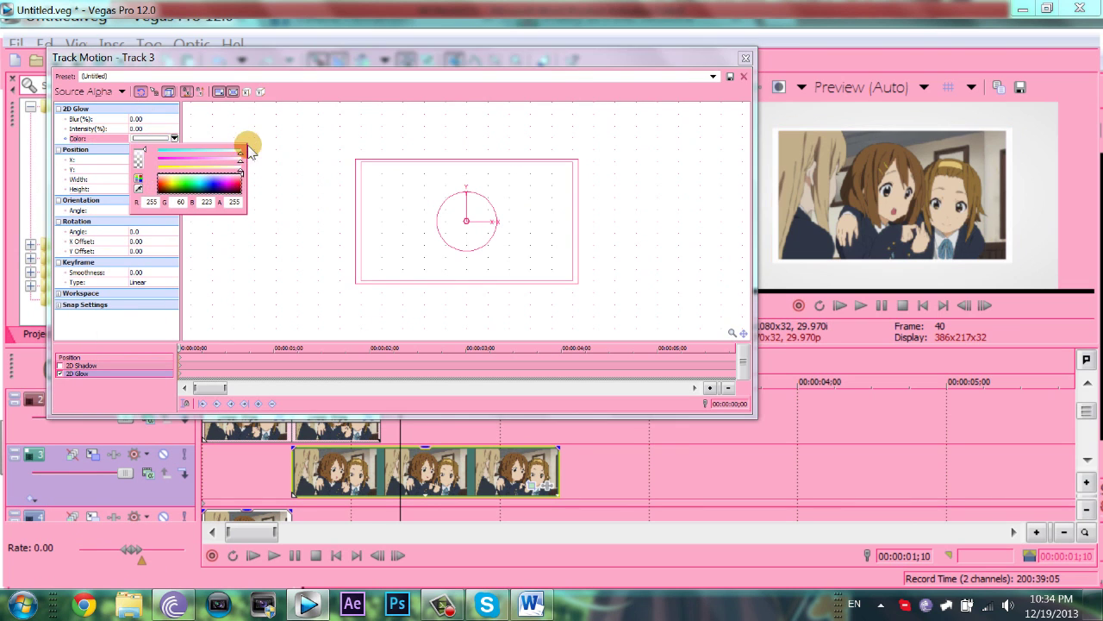
click(306, 184)
Add a grey 2D Shadow to the inset, offset down and to the right
click(61, 365)
click(137, 120)
key(Return)
click(175, 139)
click(242, 183)
scroll(574, 180, up, 2)
scroll(578, 185, up, 1)
drag(578, 181, 585, 188)
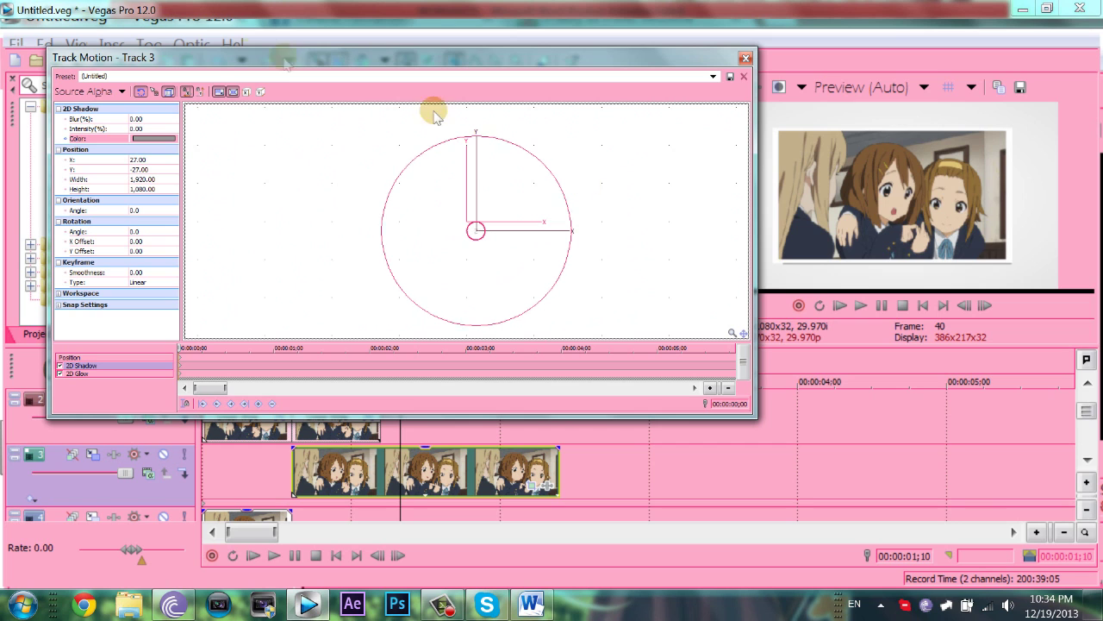
drag(531, 138, 539, 145)
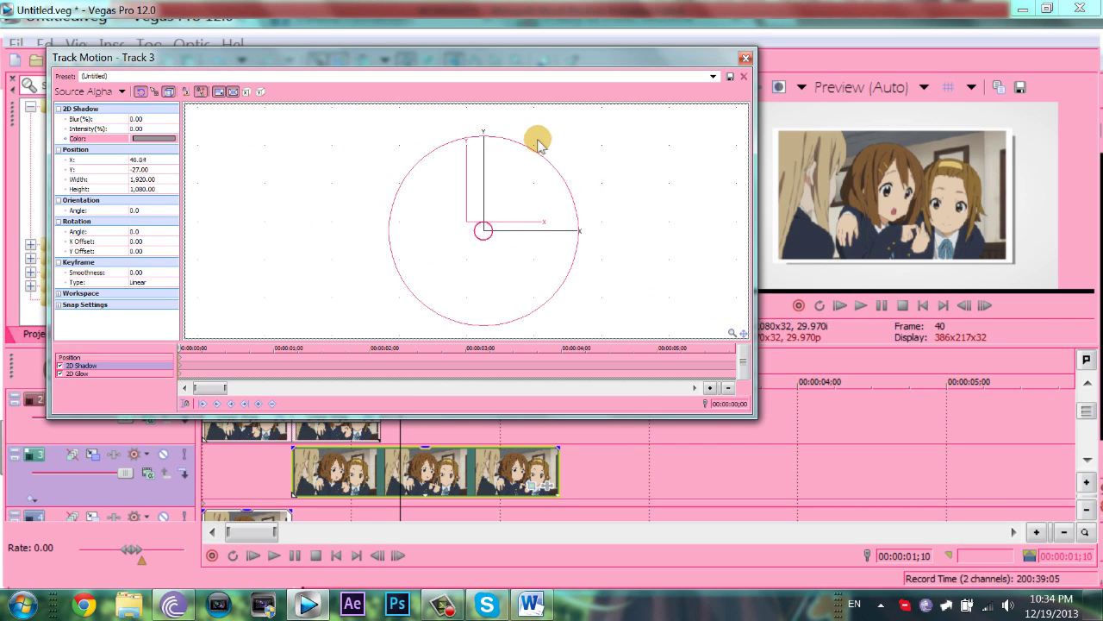
click(743, 57)
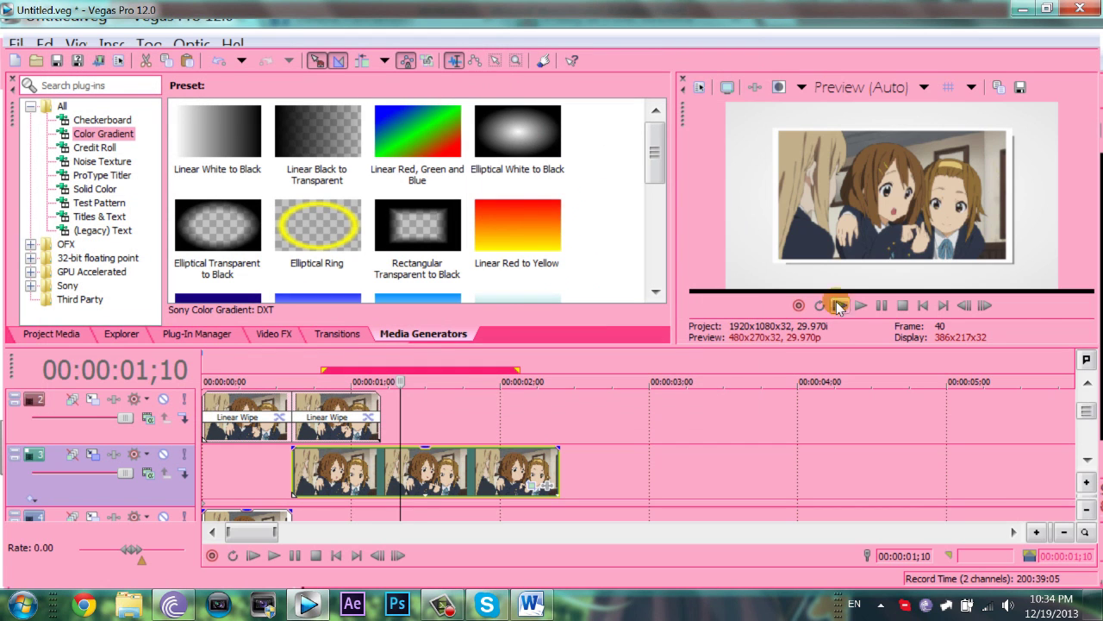
Preview the composite, then loop and play the opening 00:00:01;13
key(space)
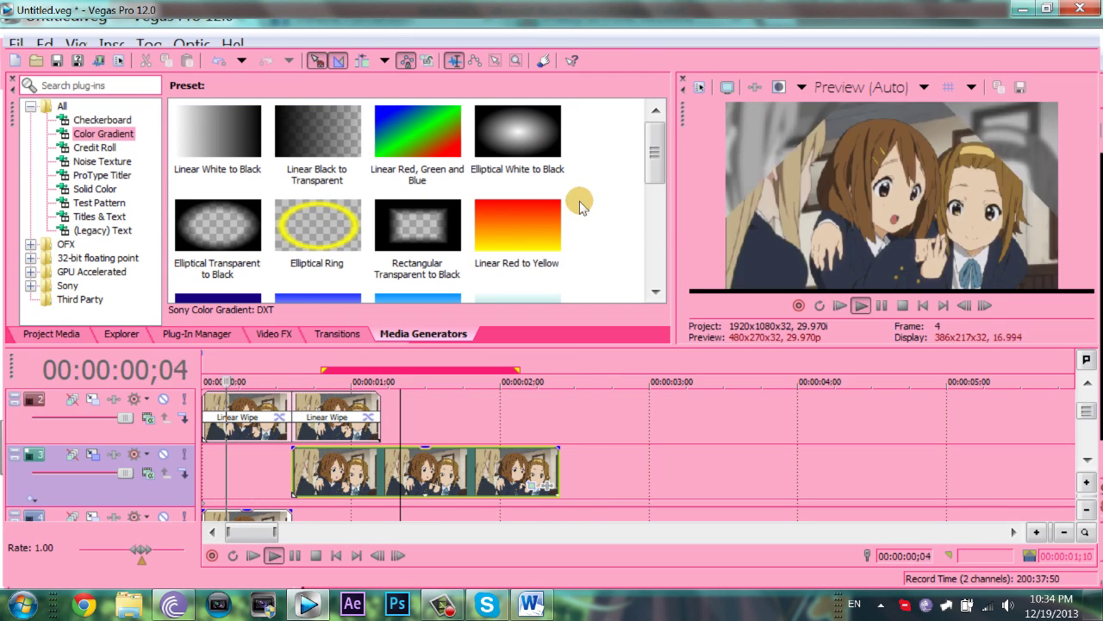
key(Return)
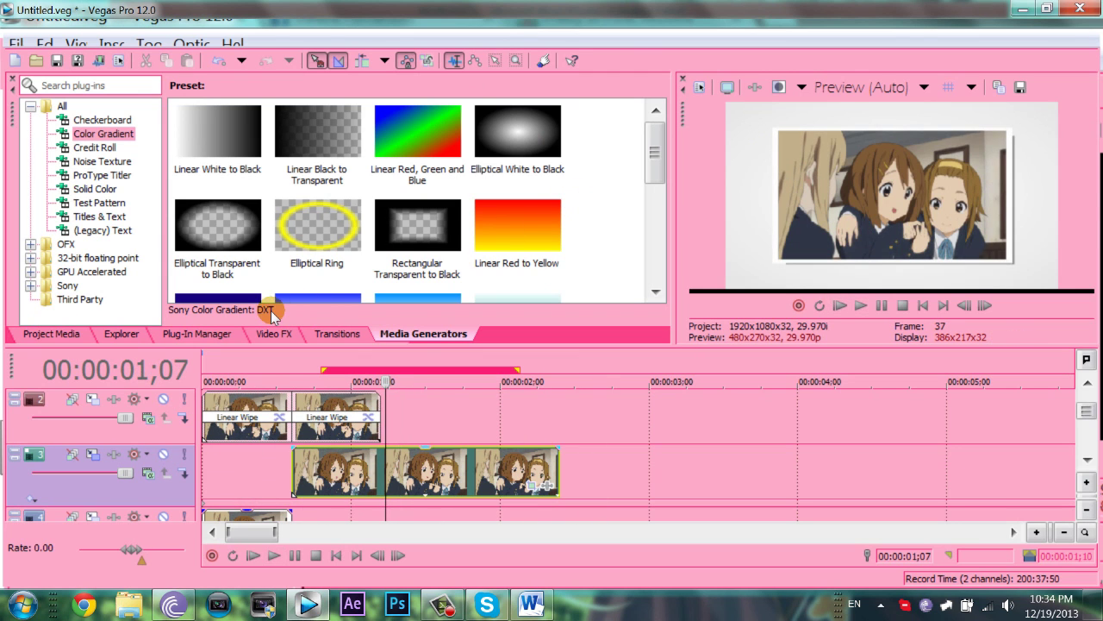
key(shift+Home)
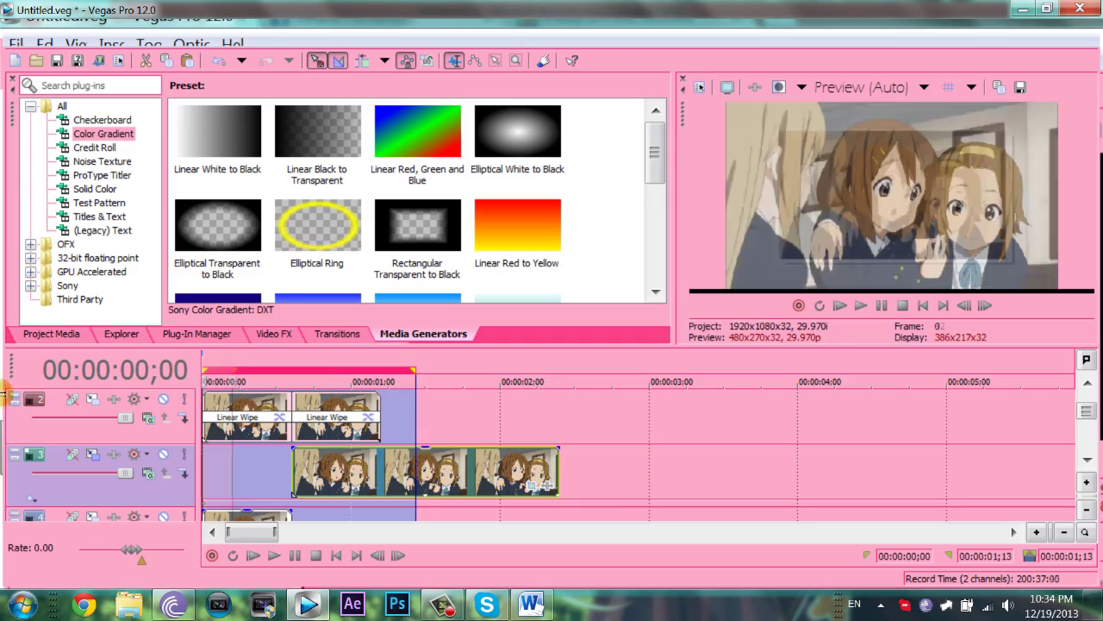
key(space)
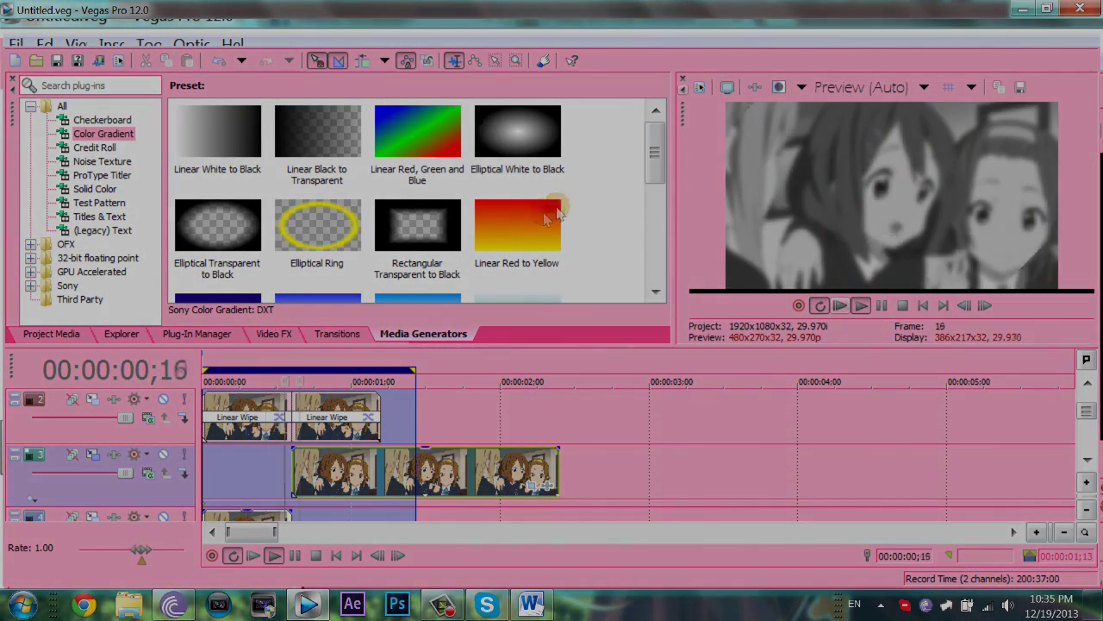